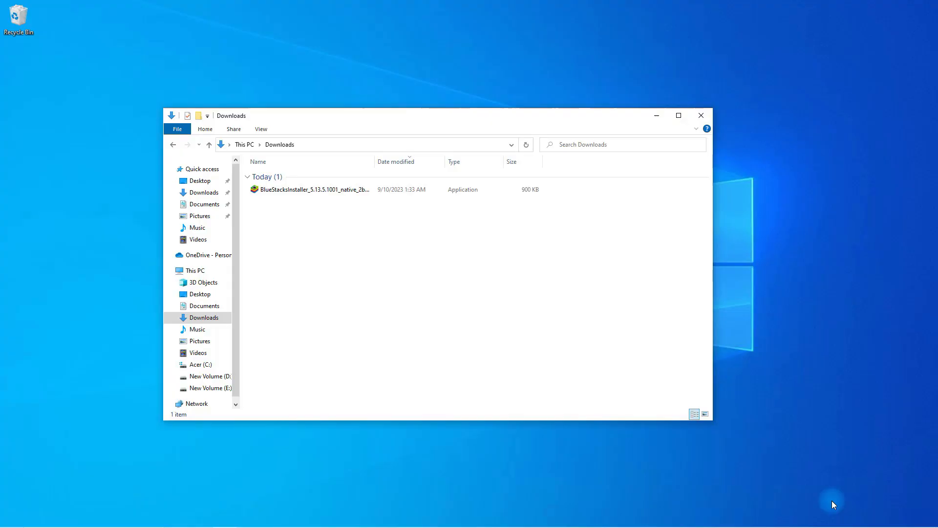
- Run the BlueStacks installer from the Downloads folder and install it with the default options
key("End")
double_click(325, 191)
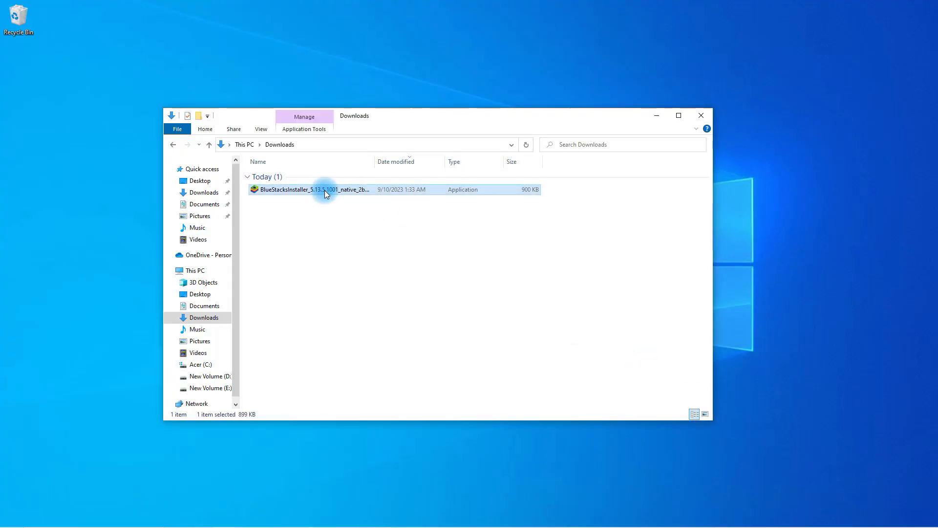
left_click(656, 114)
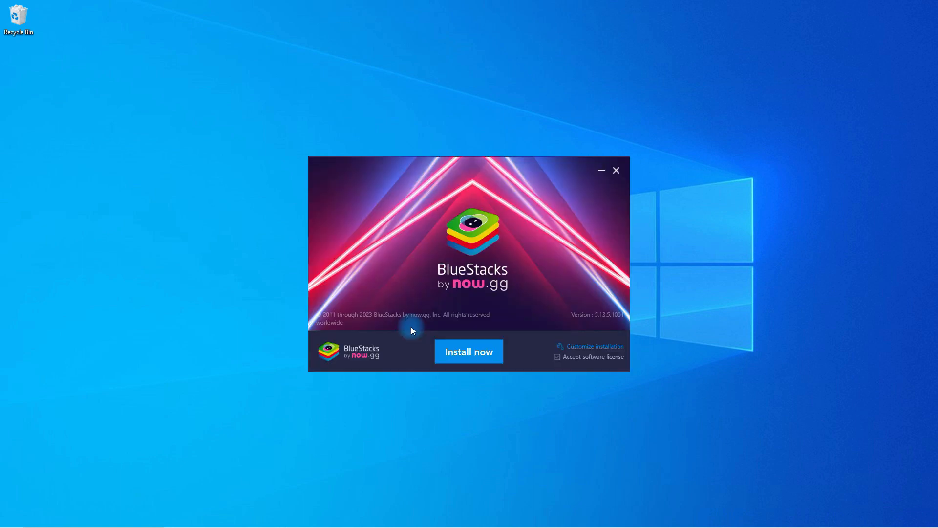
left_click(477, 359)
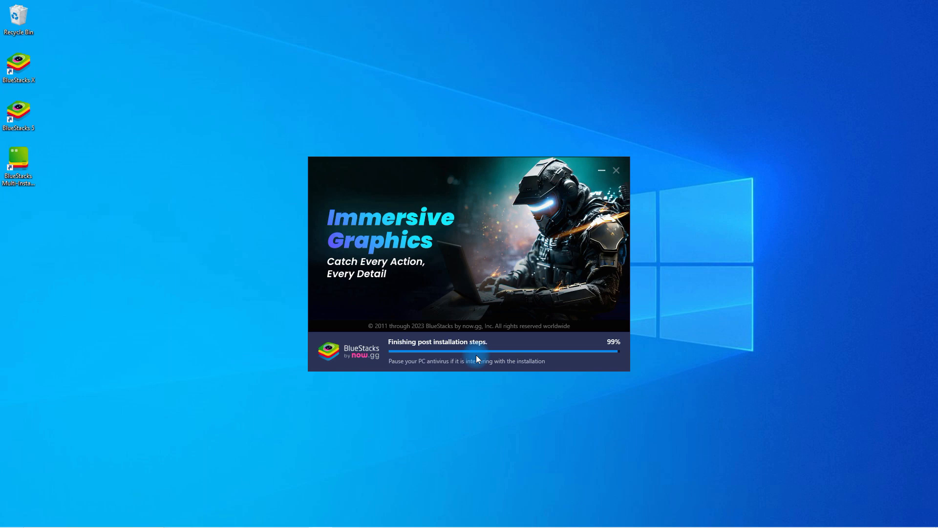
key("End")
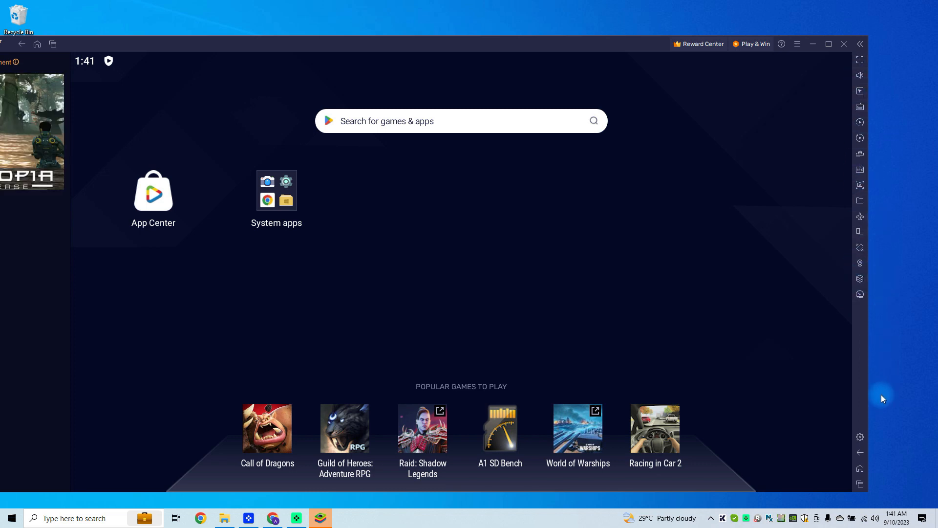
- Open the player's display settings and switch the display resolution type to Custom
left_click(861, 438)
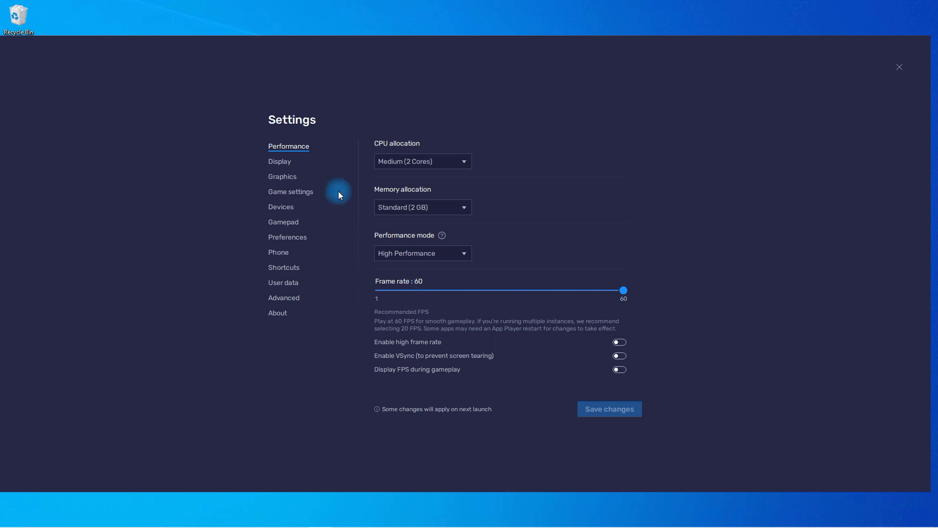
left_click(280, 161)
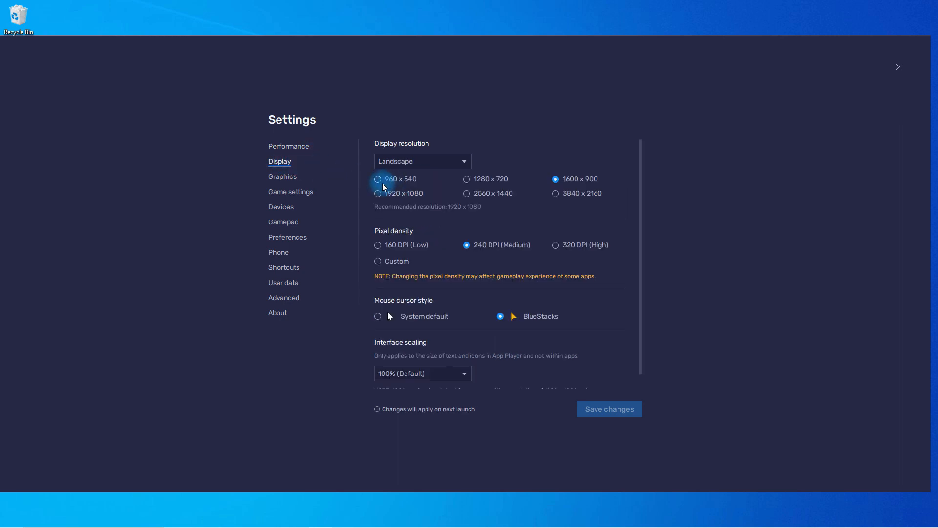
left_click(423, 162)
left_click(420, 193)
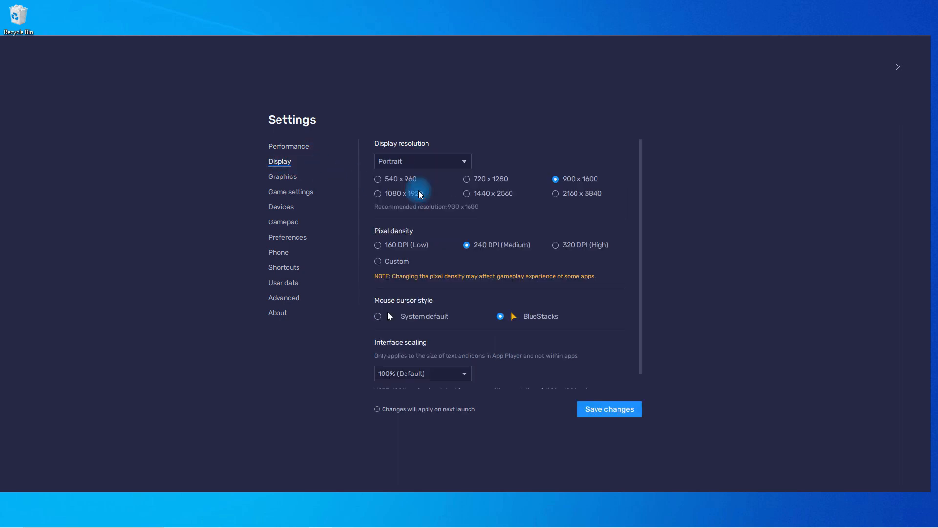
left_click(403, 164)
left_click(404, 224)
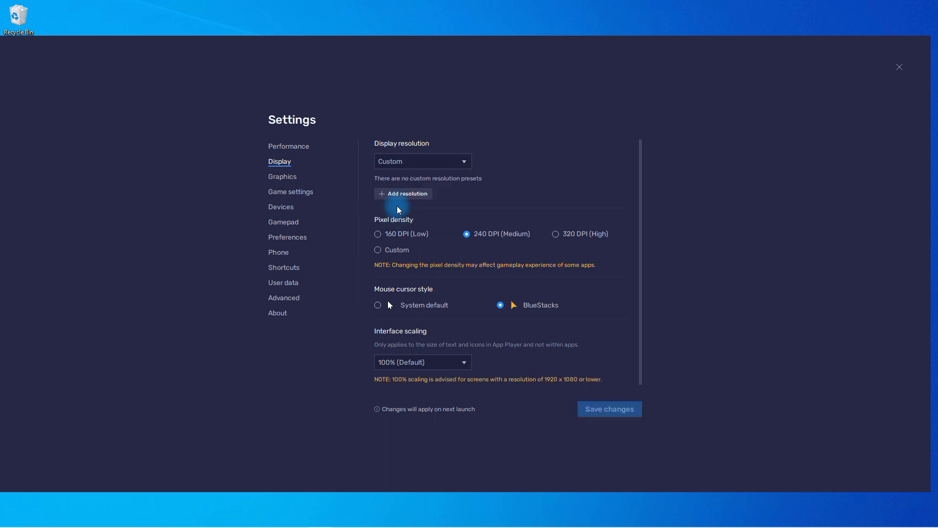
- Start a new custom resolution with a width of 1080 px and a height of 2400 px
left_click(396, 195)
left_click_drag(449, 202, 414, 205)
key("BackSpace")
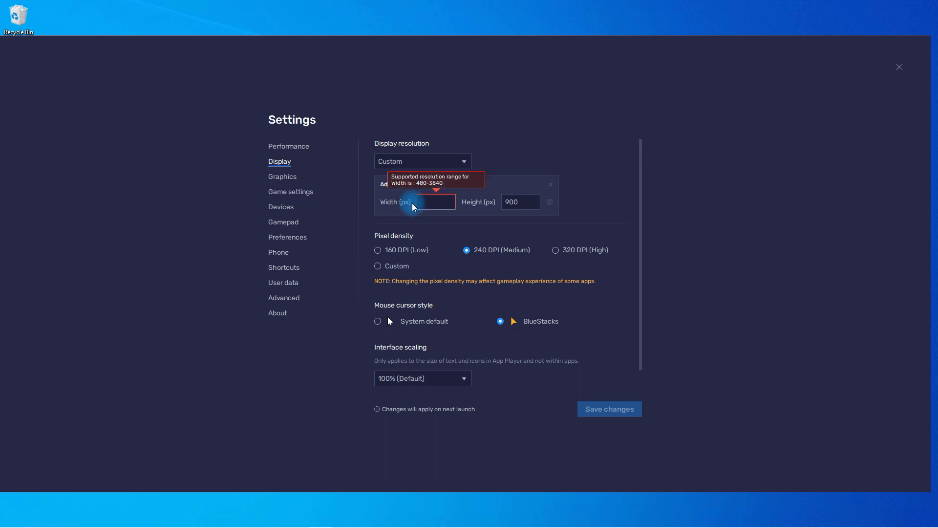
key("End")
key("Insert")
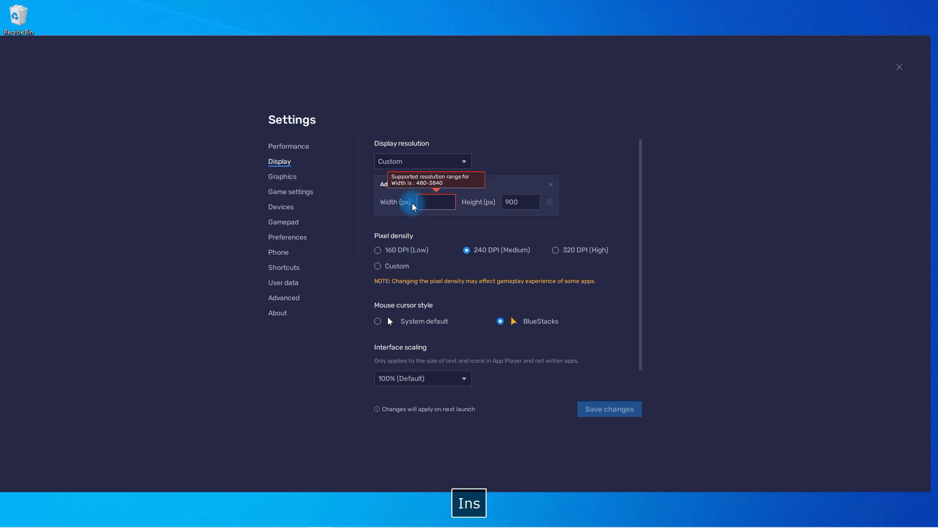
left_click(429, 202)
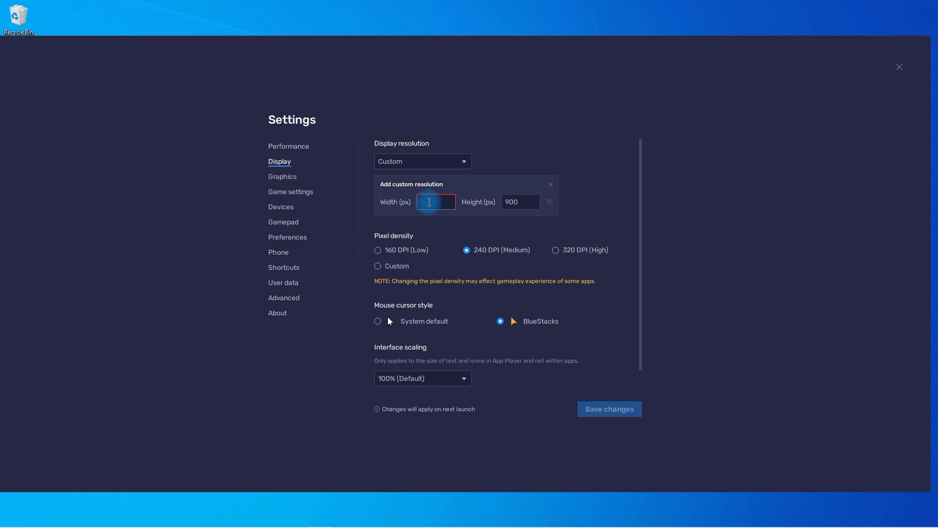
key("End")
type("1080")
left_click_drag(520, 202, 496, 204)
key("BackSpace")
type("2400")
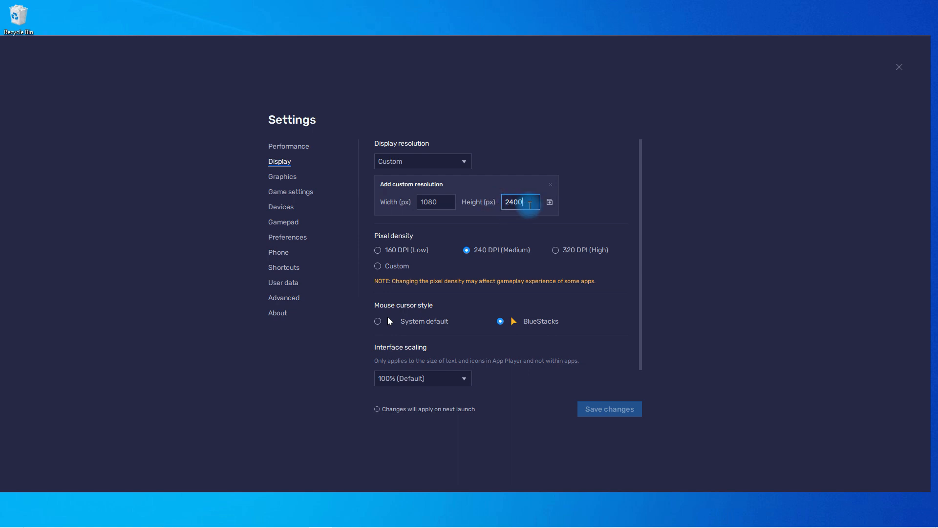
- Switch to Chrome, search for "pixel 6a resolution" in a new tab and highlight the resolution in the display specifications
mouse_move(359, 521)
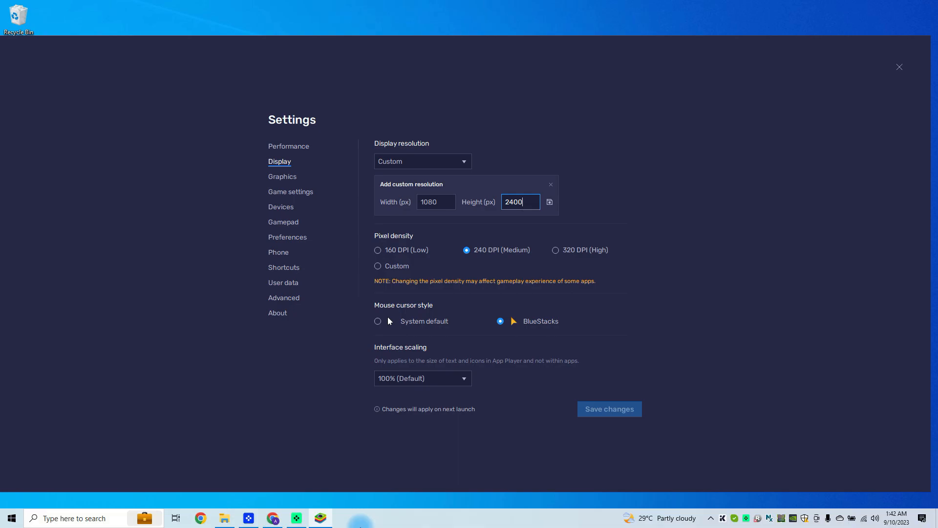
left_click(269, 522)
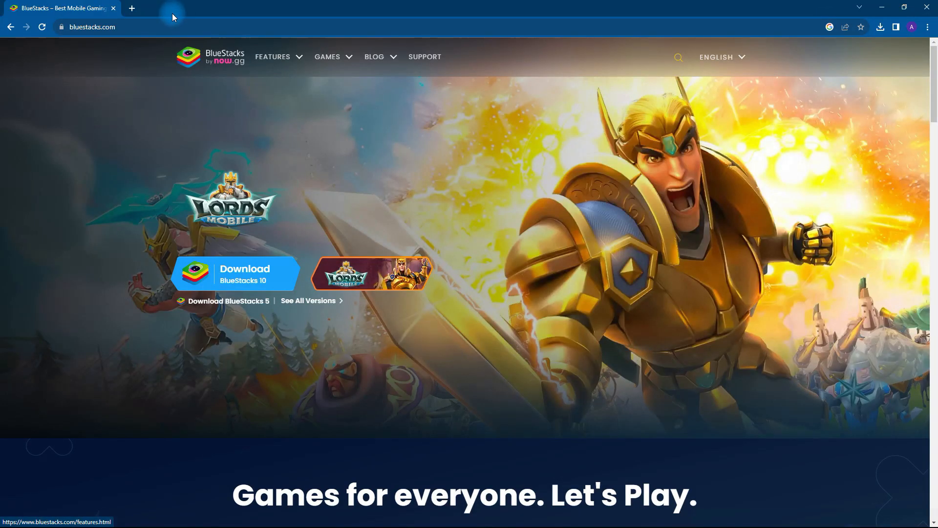
left_click(133, 8)
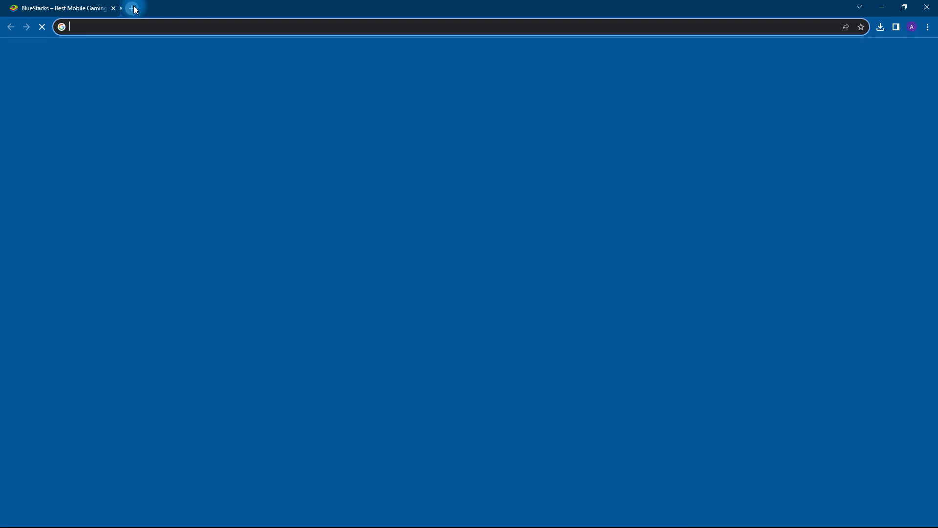
type("pixel 6")
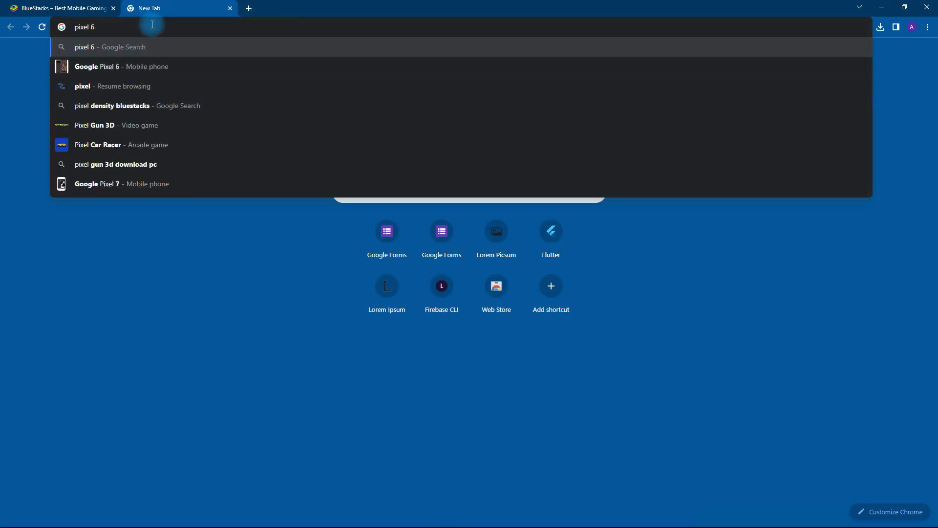
type("a re")
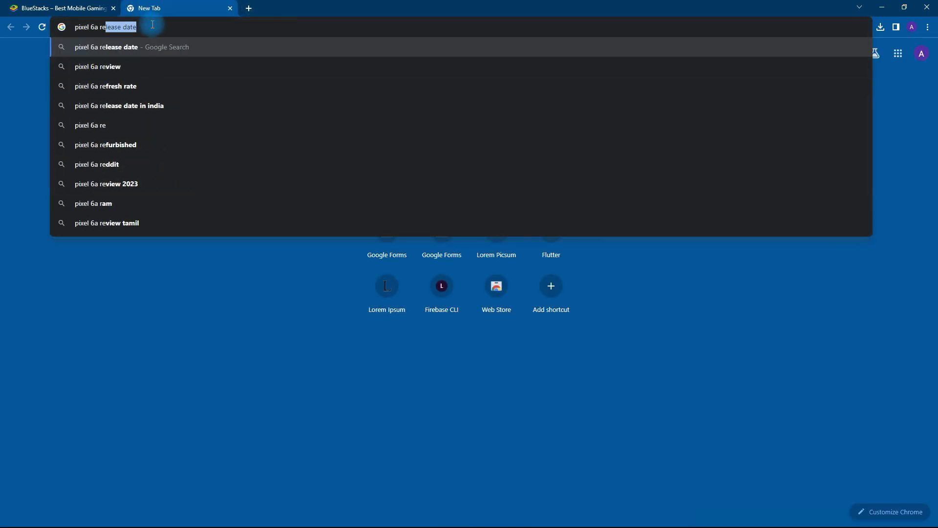
type("s")
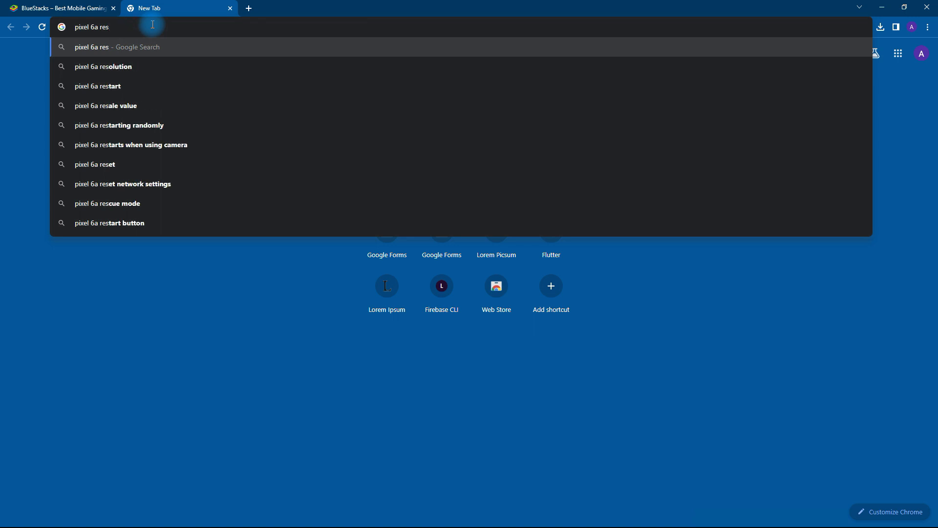
type("ol")
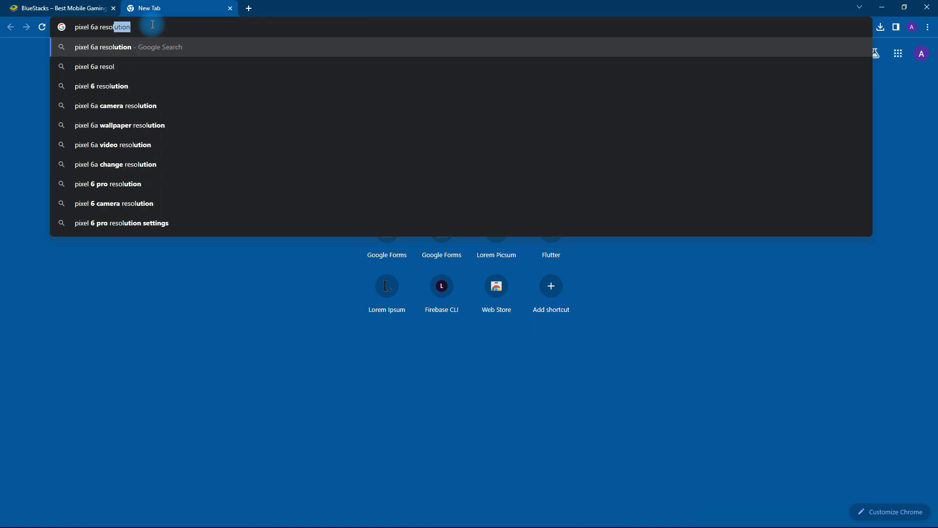
key("Return")
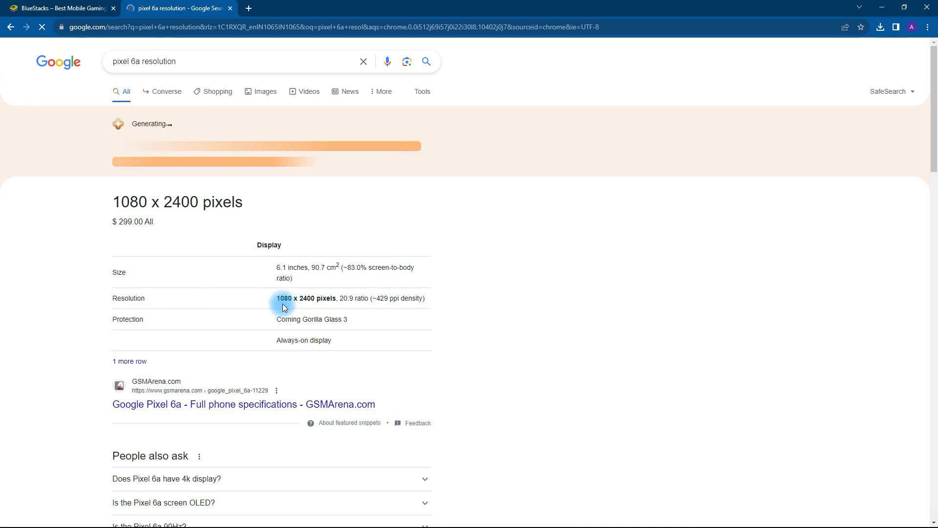
left_click_drag(284, 306, 279, 410)
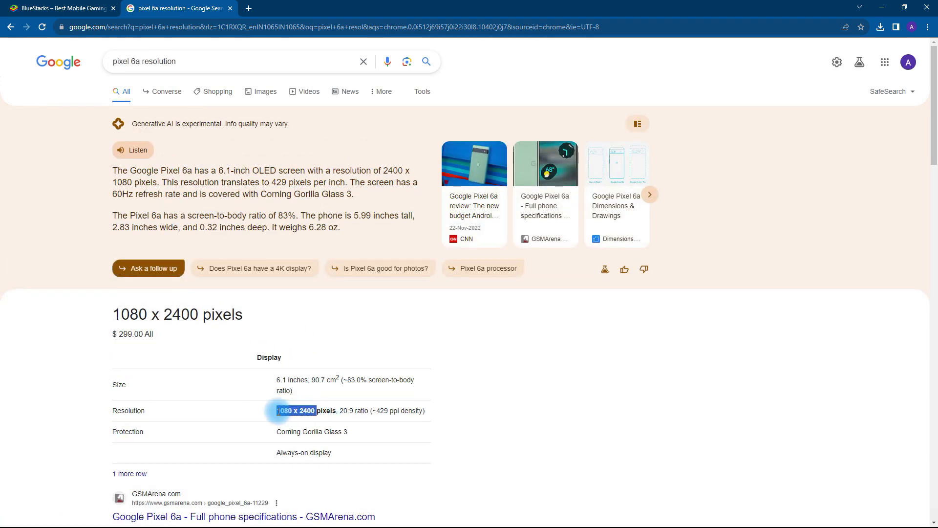
left_click(883, 11)
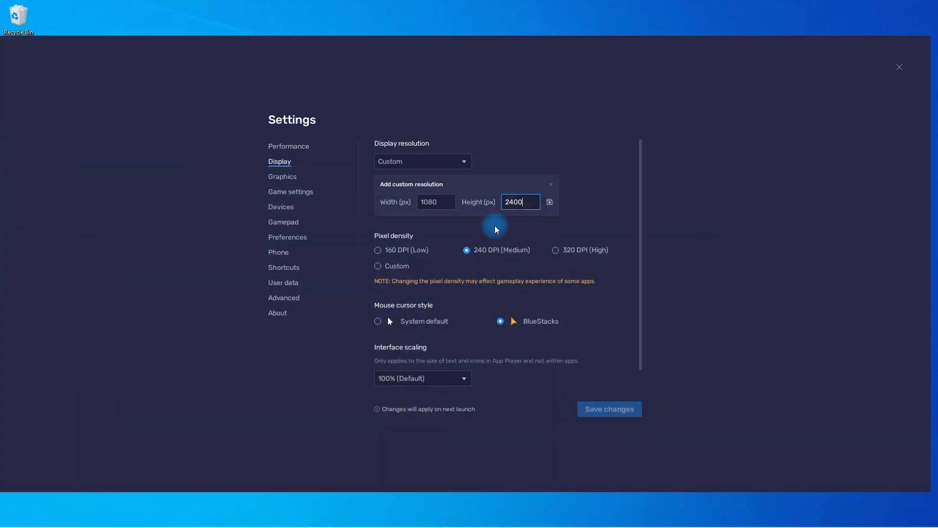
- Back in the BlueStacks settings, store the 1080 x 2400 custom resolution and select it as the display resolution
left_click(549, 202)
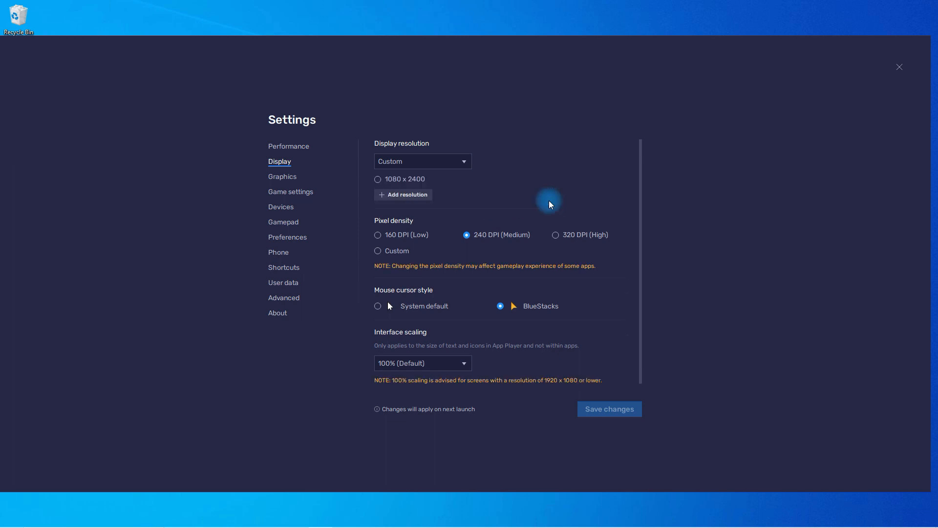
left_click(419, 162)
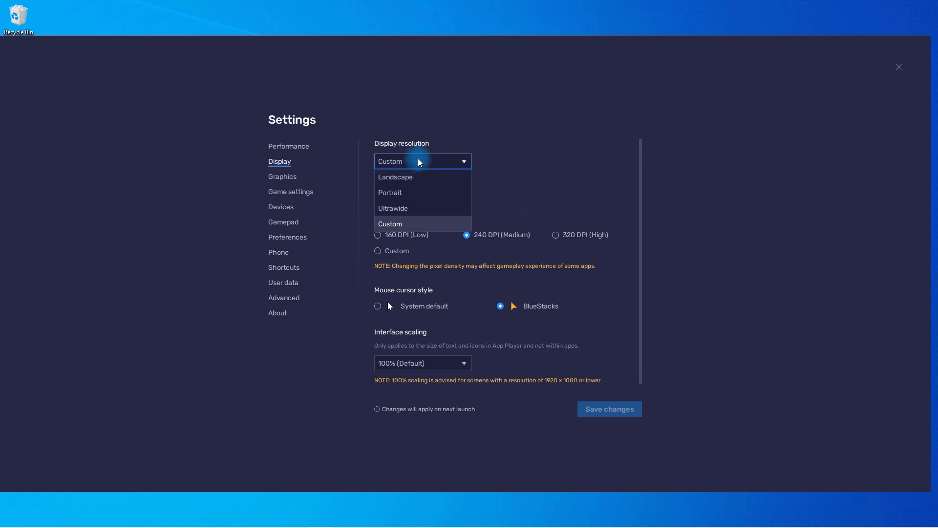
left_click(425, 225)
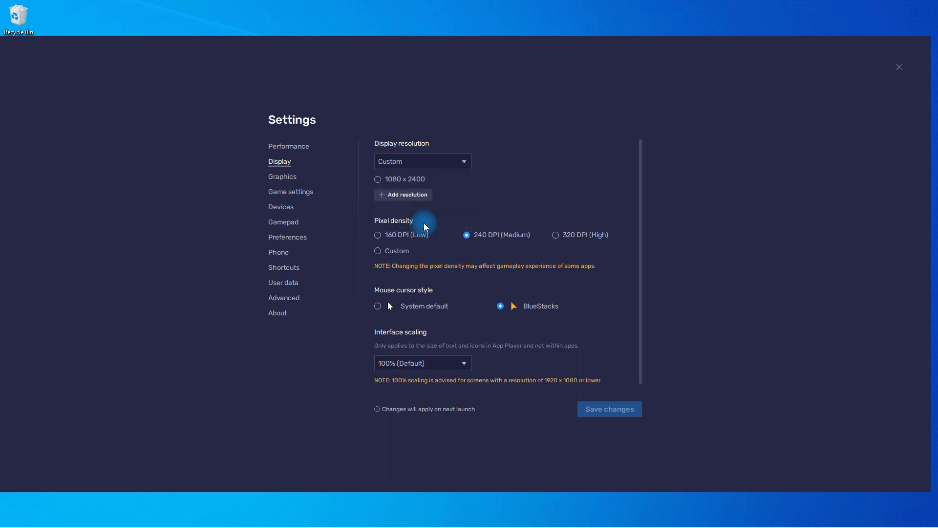
left_click(378, 180)
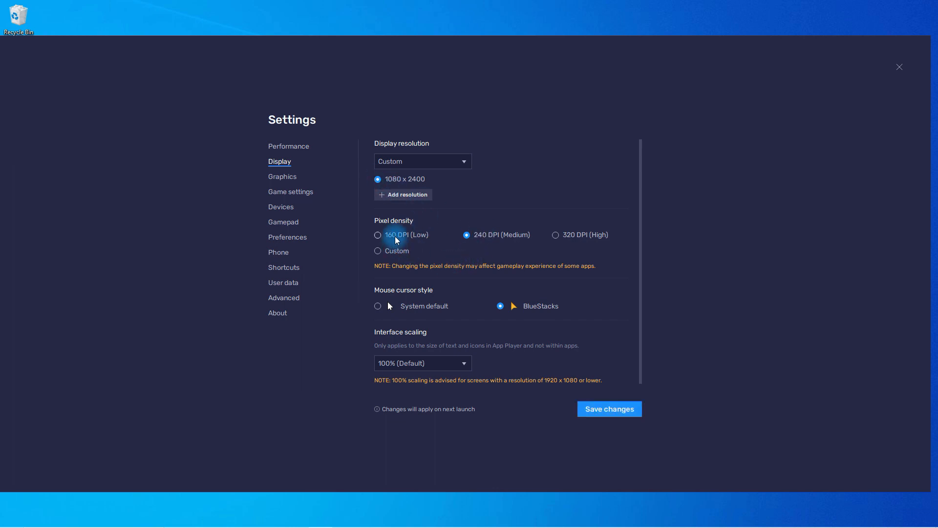
left_click(425, 161)
left_click(421, 220)
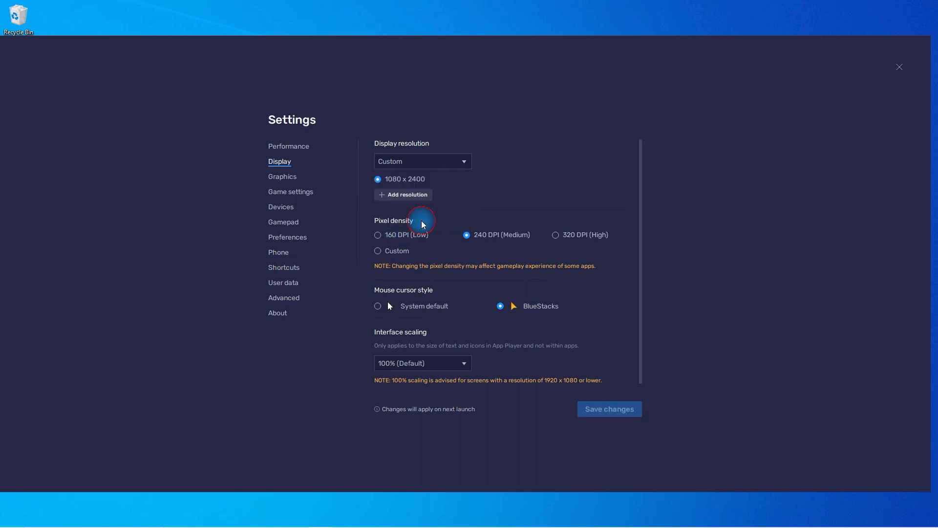
left_click(410, 195)
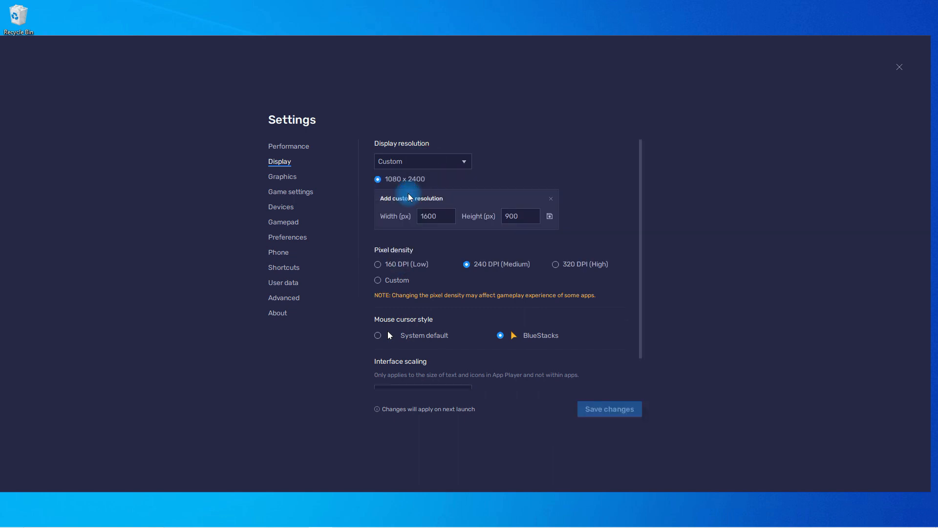
left_click(551, 199)
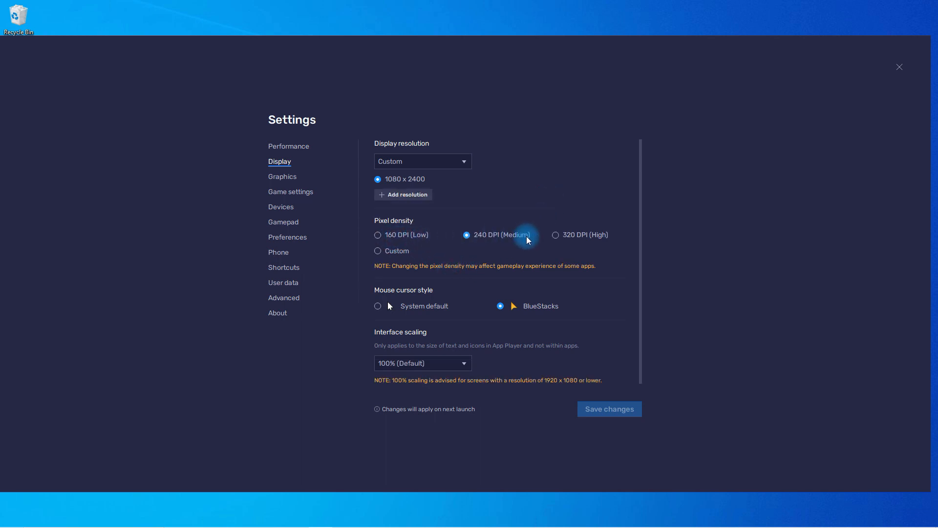
- Set the pixel density to a custom value of 429 DPI
left_click(397, 252)
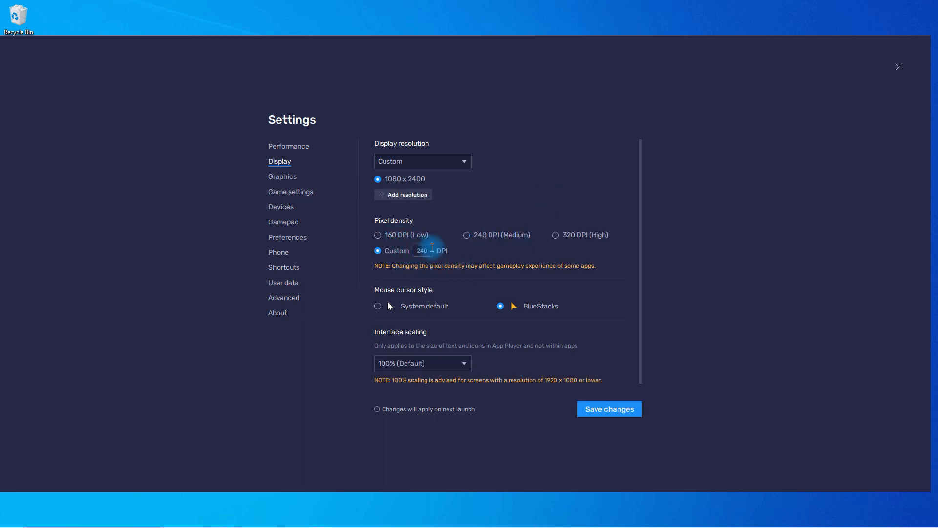
key("BackSpace")
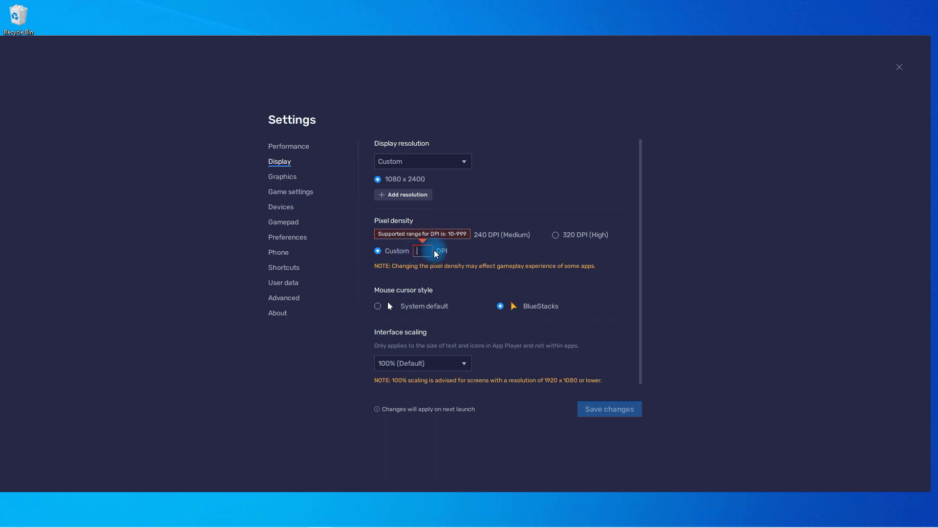
type("429")
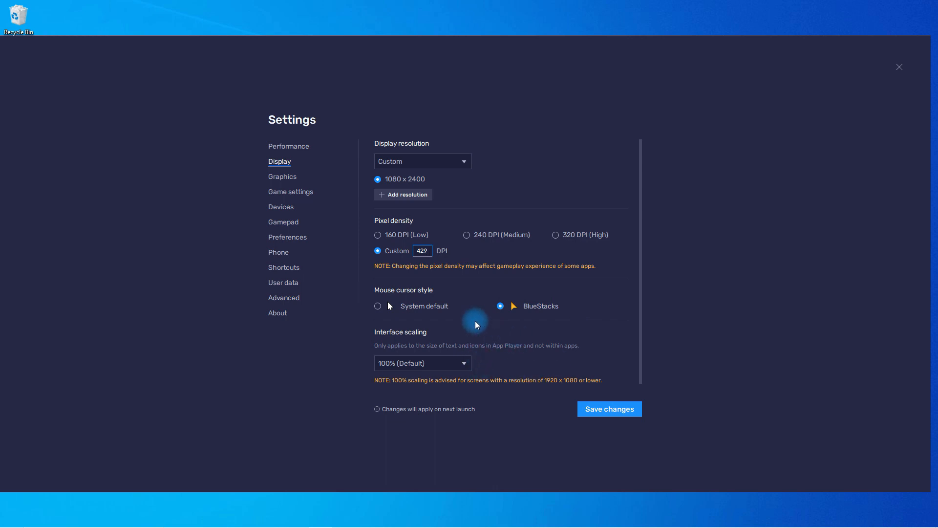
- Change the mouse cursor style to System default, then save the display changes and restart the player
left_click(423, 306)
left_click(592, 407)
left_click(516, 292)
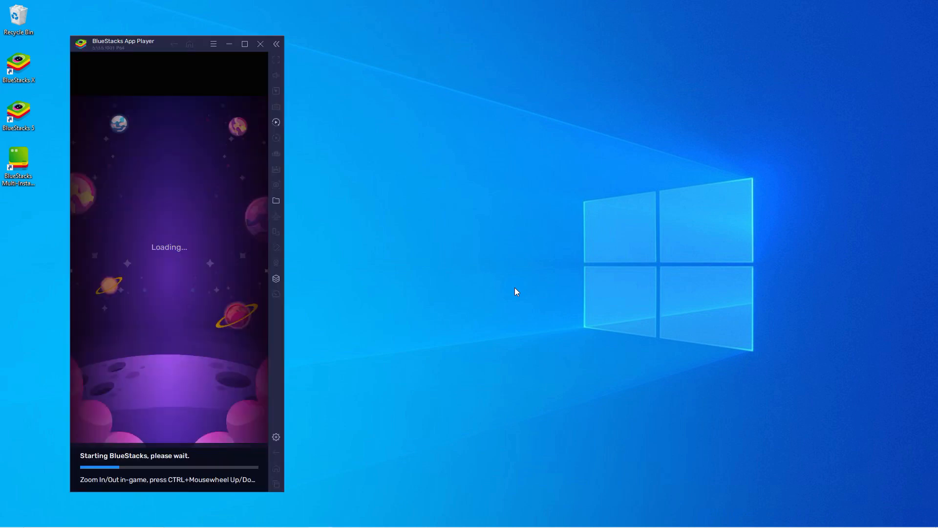
- Move the restarting BlueStacks App Player window to the far right side of the desktop
left_click_drag(147, 46, 753, 30)
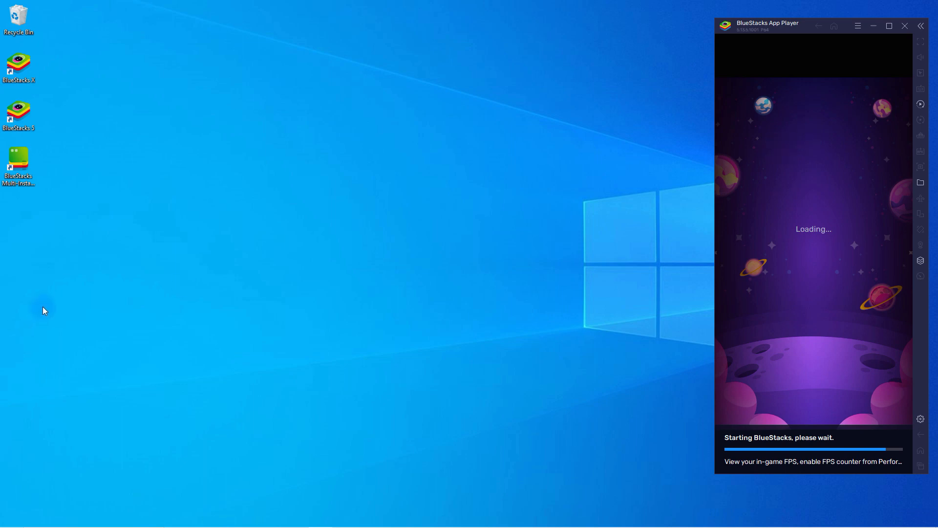
left_click_drag(43, 306, 30, 149)
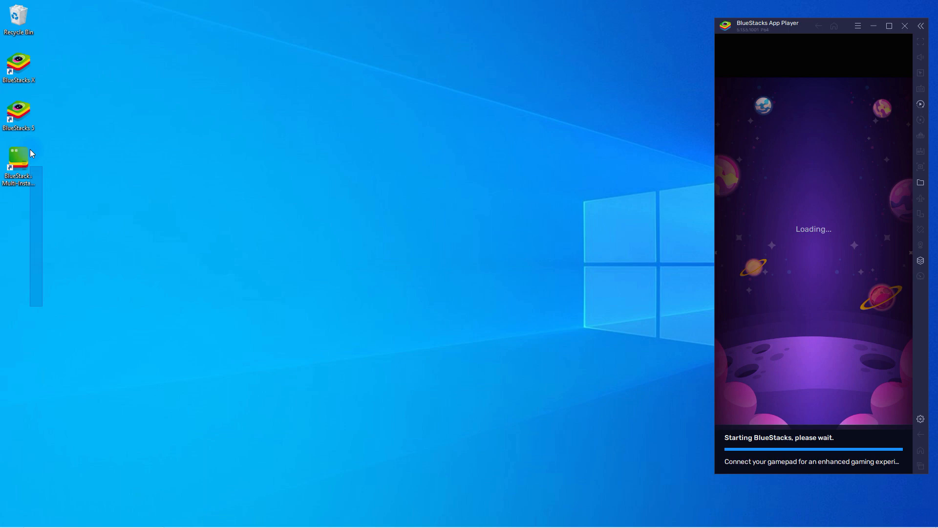
- Delete the three BlueStacks shortcuts from the desktop and shift the player window slightly up and inward
left_click_drag(30, 149, 30, 54)
key("Delete")
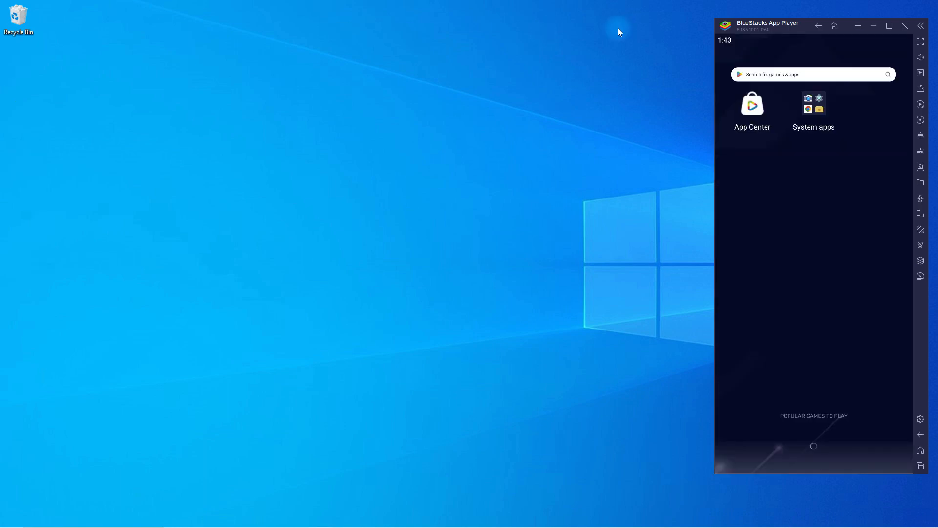
left_click_drag(760, 25, 734, 8)
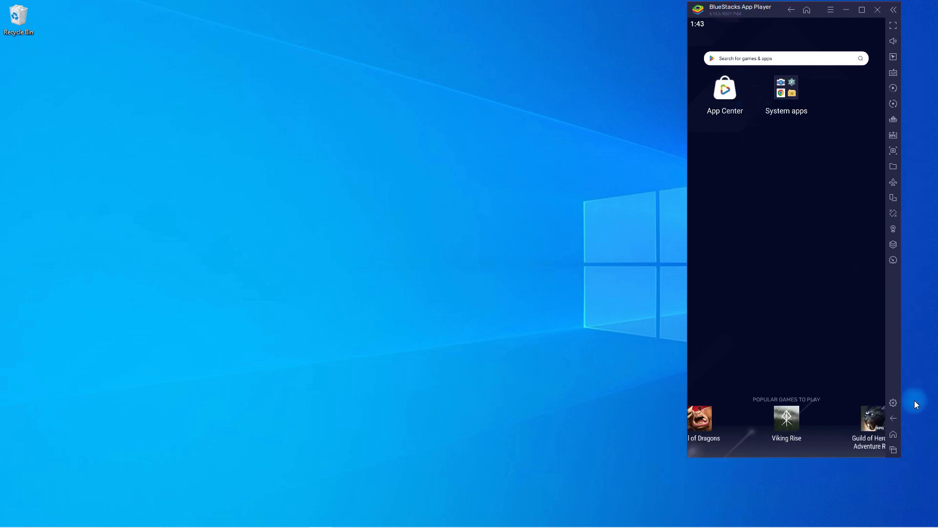
- Enable Android Debug Bridge, visual feedback for taps and pointer location in the BlueStacks advanced settings, then save and close them
left_click(893, 403)
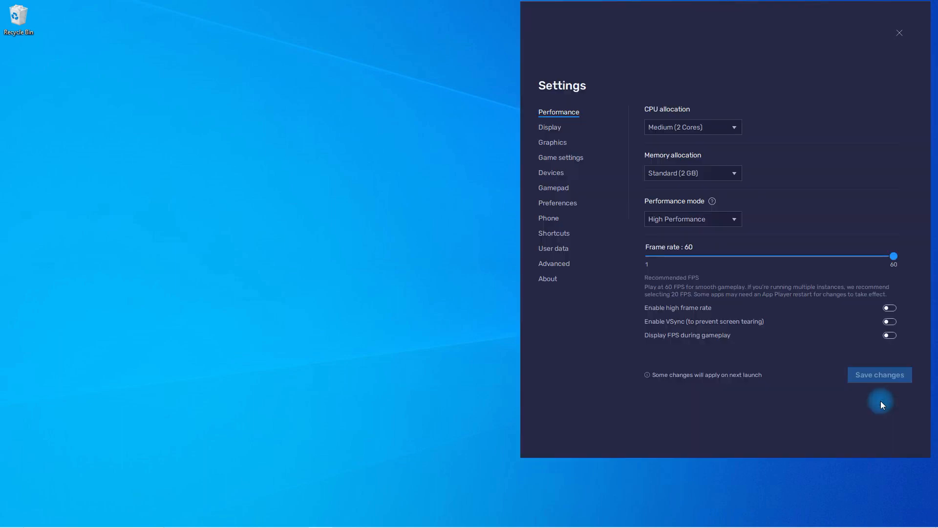
left_click(545, 260)
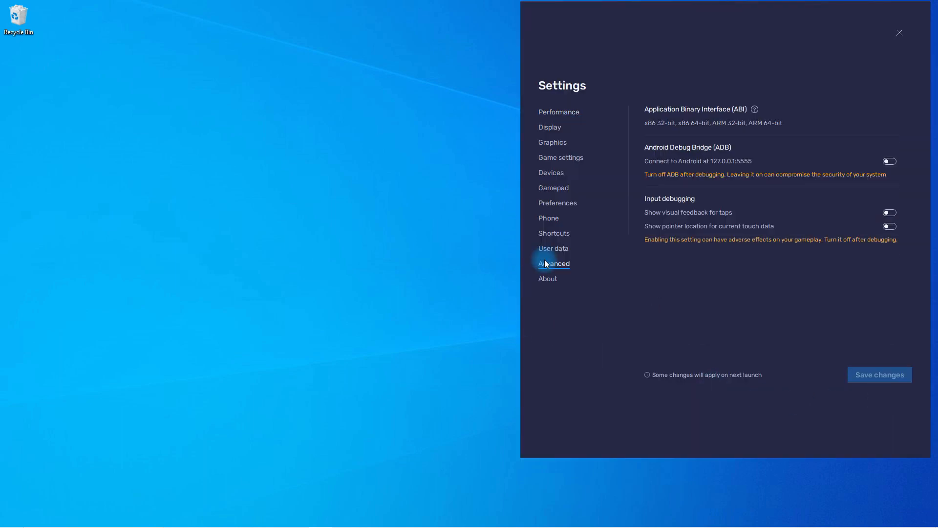
left_click(890, 162)
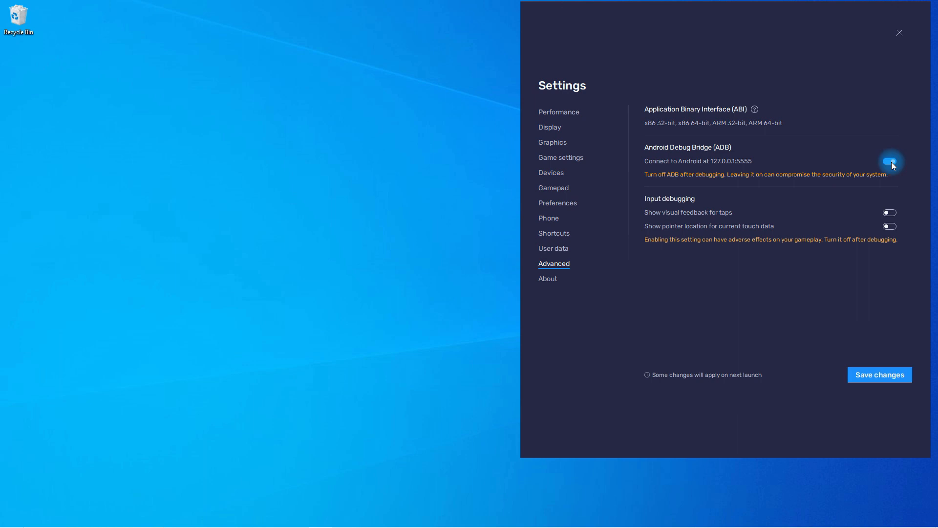
left_click(890, 226)
left_click(885, 375)
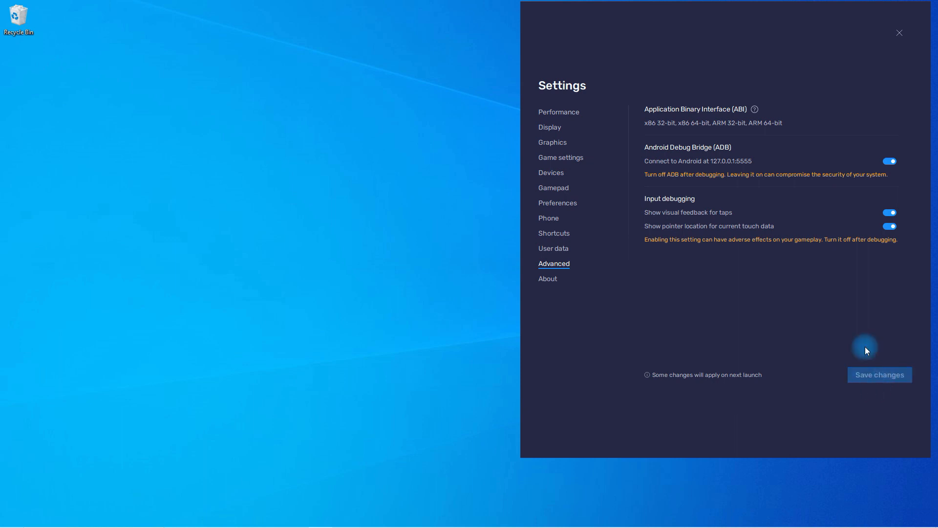
left_click(900, 25)
- Switch to Visual Studio Code, replace the Welcome page with lib/main.dart, and narrow the window to sit beside BlueStacks
mouse_move(259, 527)
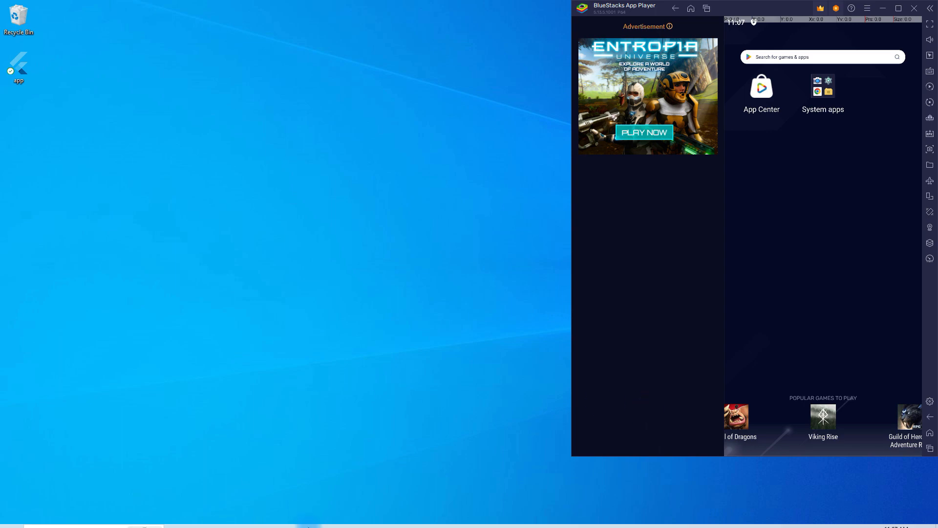
left_click(297, 518)
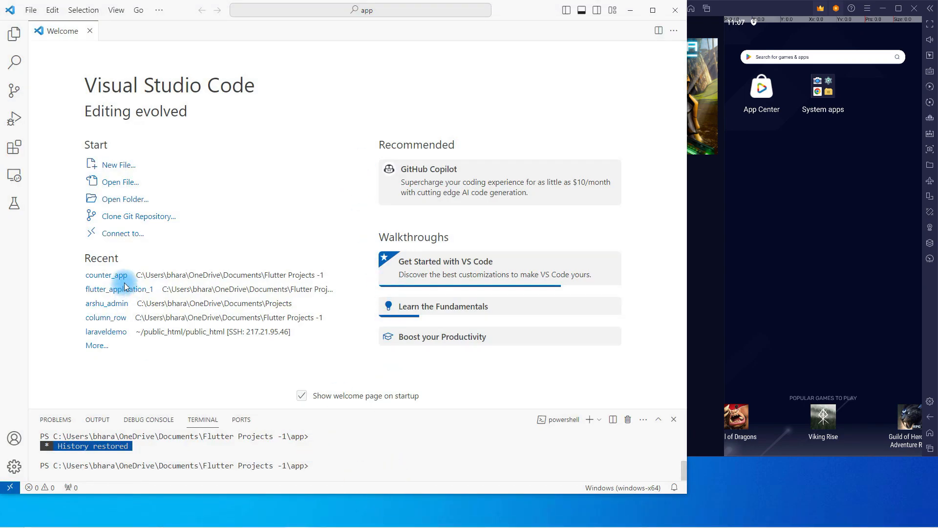
left_click(92, 31)
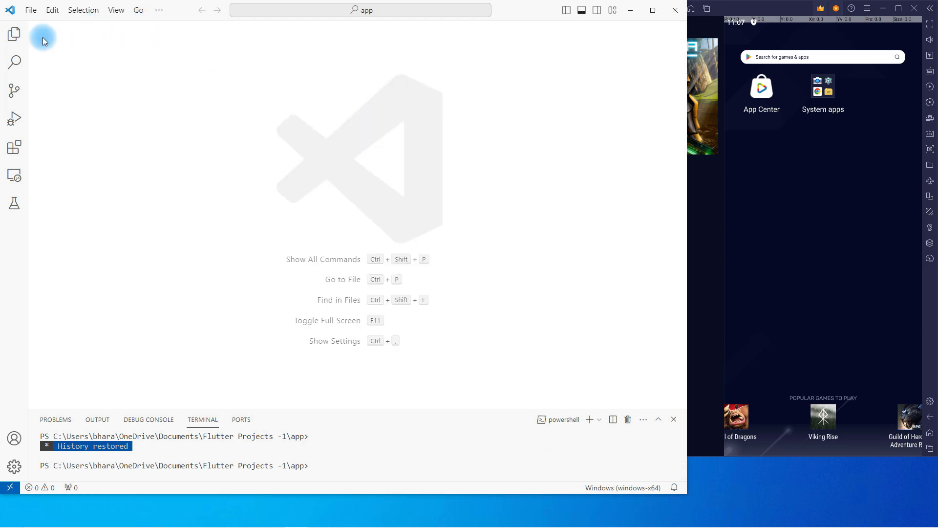
left_click(14, 34)
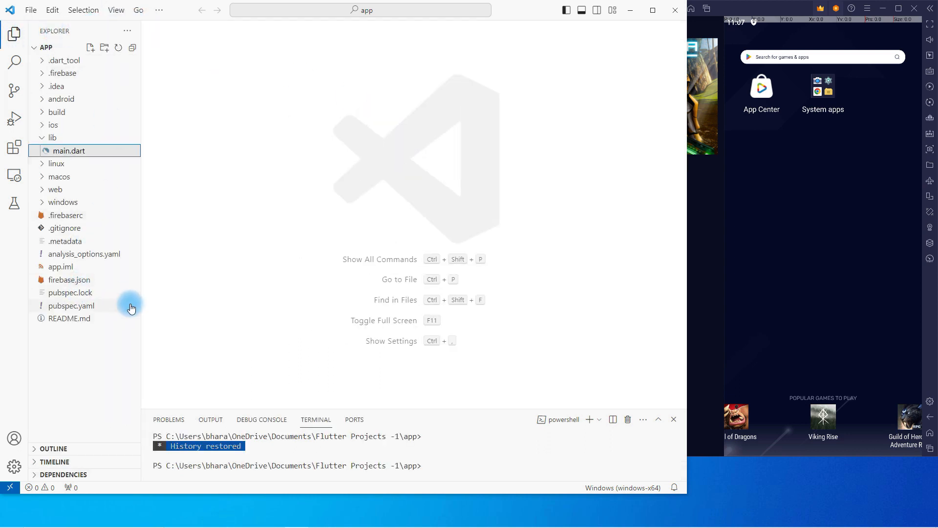
left_click_drag(684, 284, 573, 287)
left_click(78, 151)
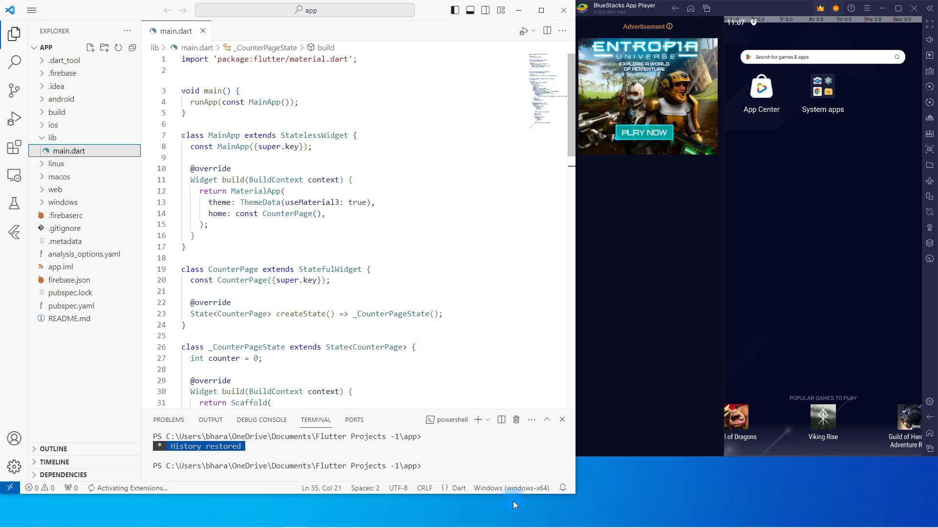
- Open the list of target devices for the Flutter app and enlarge the terminal area
left_click(484, 488)
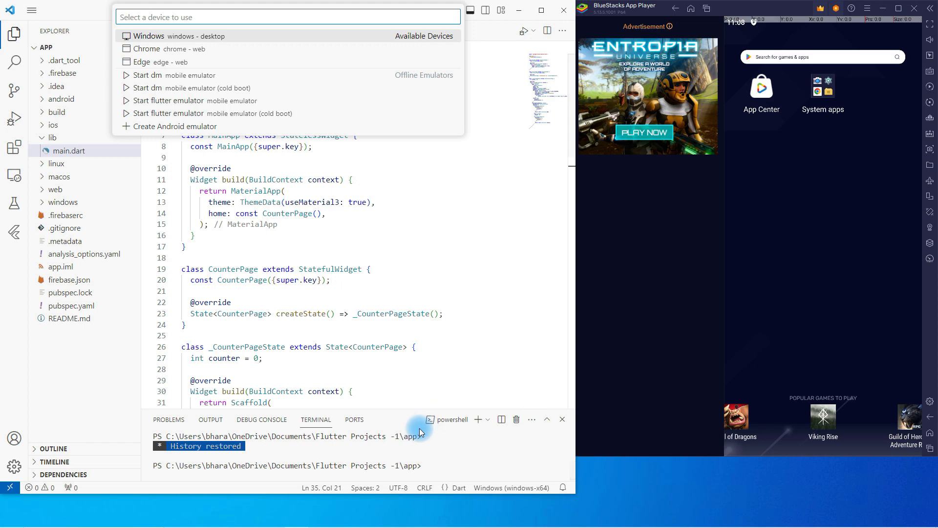
left_click_drag(409, 409, 404, 317)
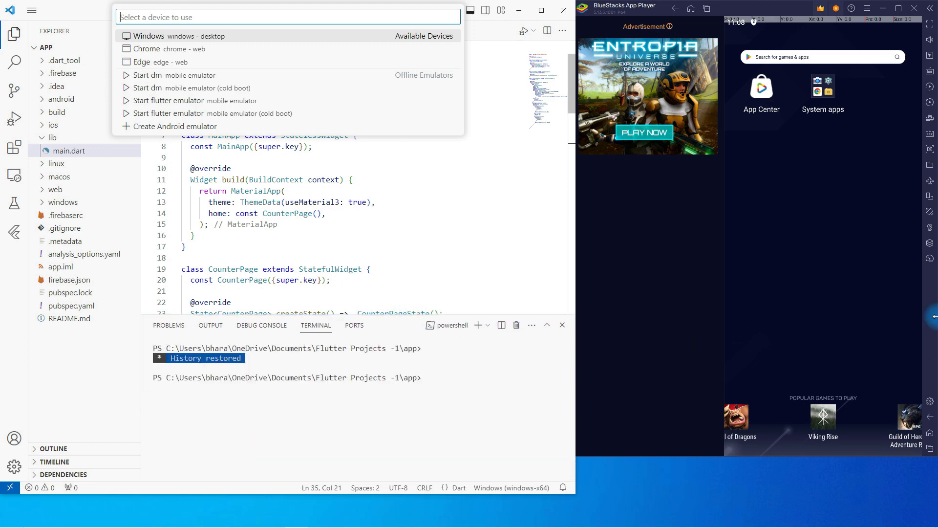
- Look up the Android Debug Bridge connection address in the BlueStacks advanced settings
left_click(930, 409)
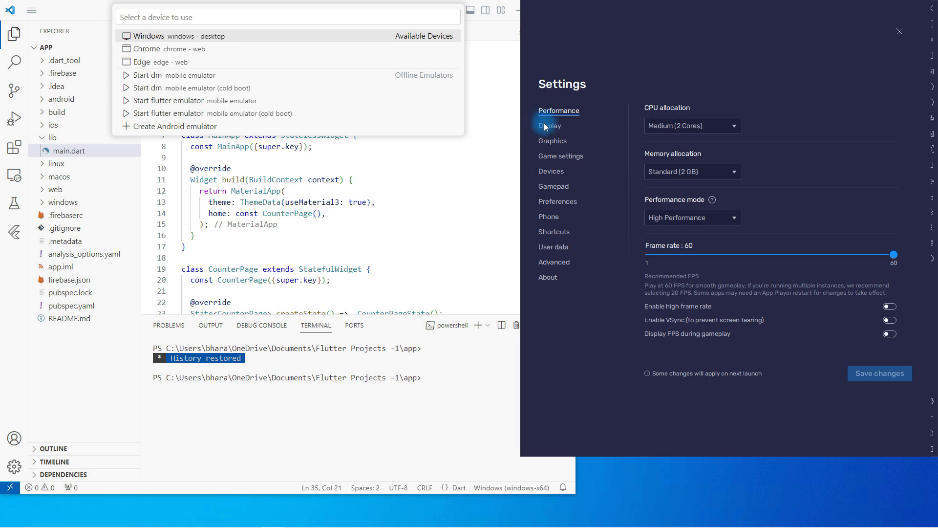
left_click(548, 126)
left_click(556, 205)
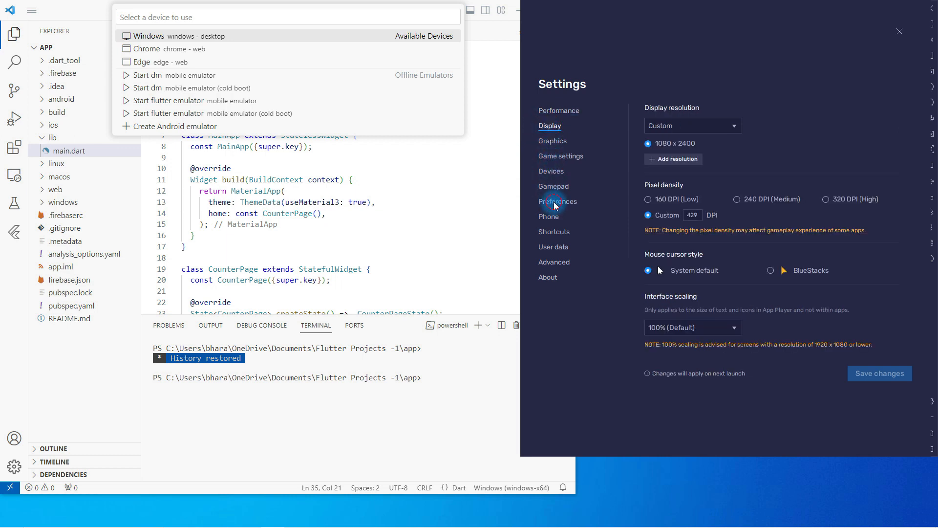
left_click(551, 263)
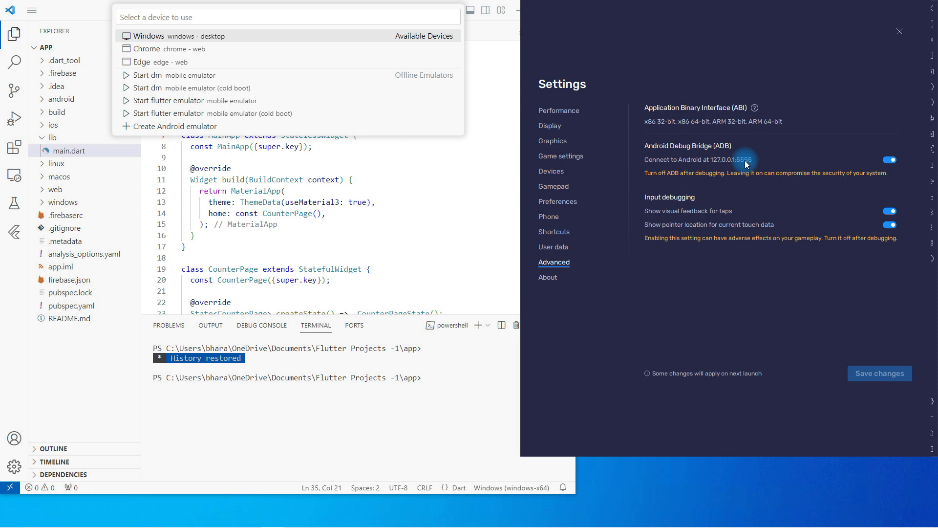
- Connect to the BlueStacks emulator by running adb connect 127.0.0.1:5555 in the Visual Studio Code terminal
left_click(424, 379)
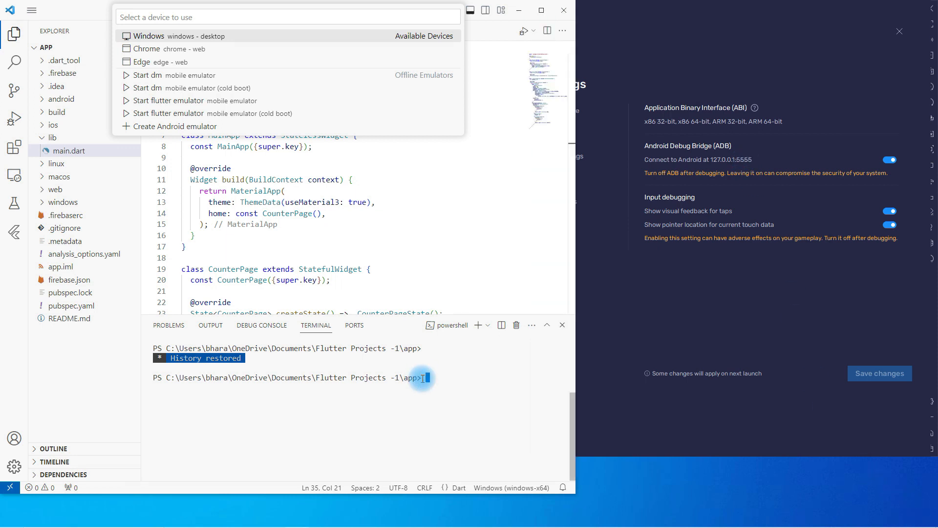
type("adb connect 127.0.0.1")
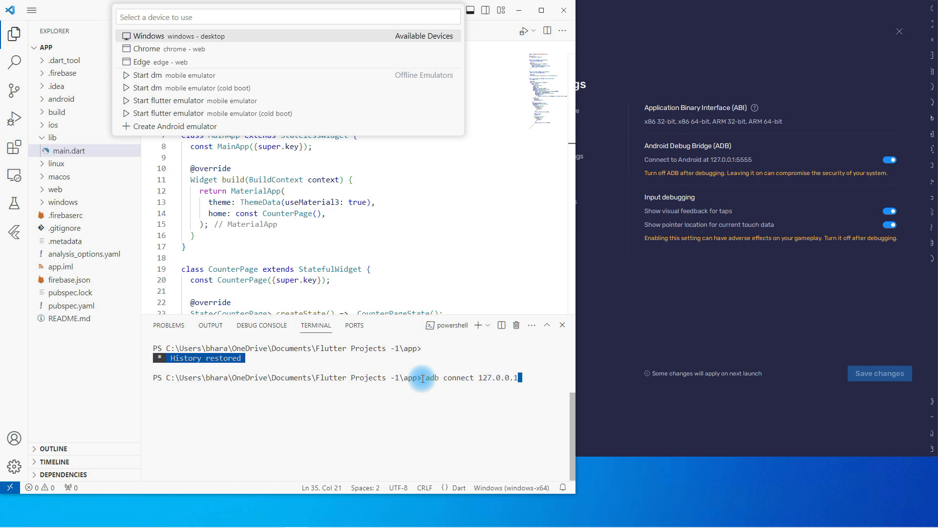
type(":5555")
key("Return")
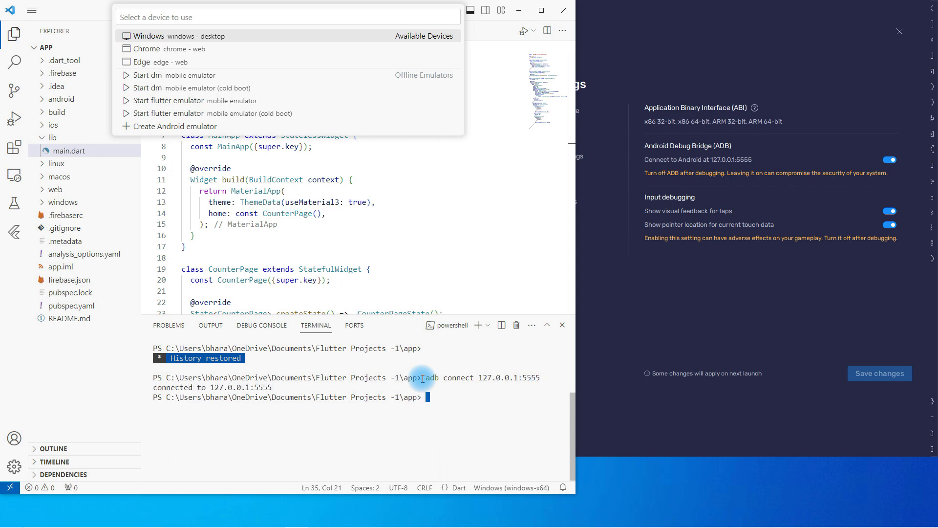
- Choose the NE2211 mobile device at 127.0.0.1:5555 as the target for the Flutter app
left_click_drag(273, 387, 139, 390)
left_click(263, 269)
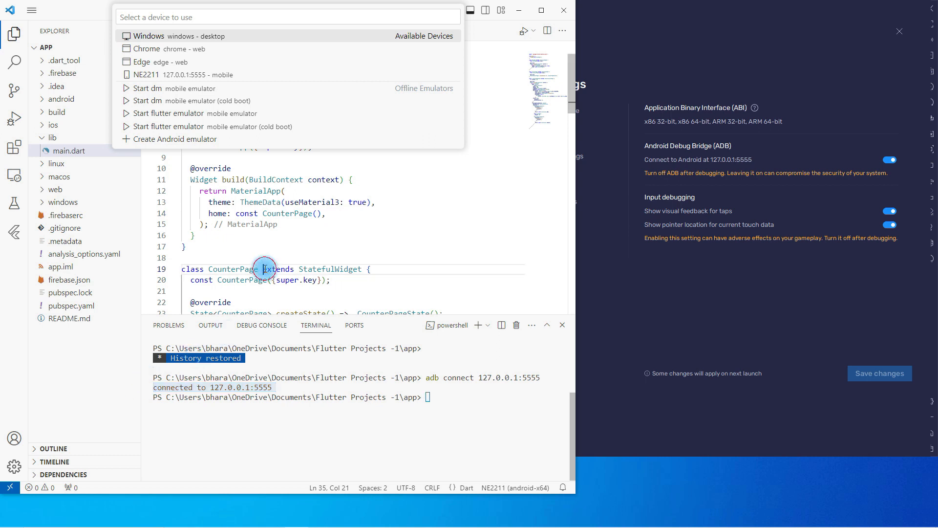
left_click(169, 74)
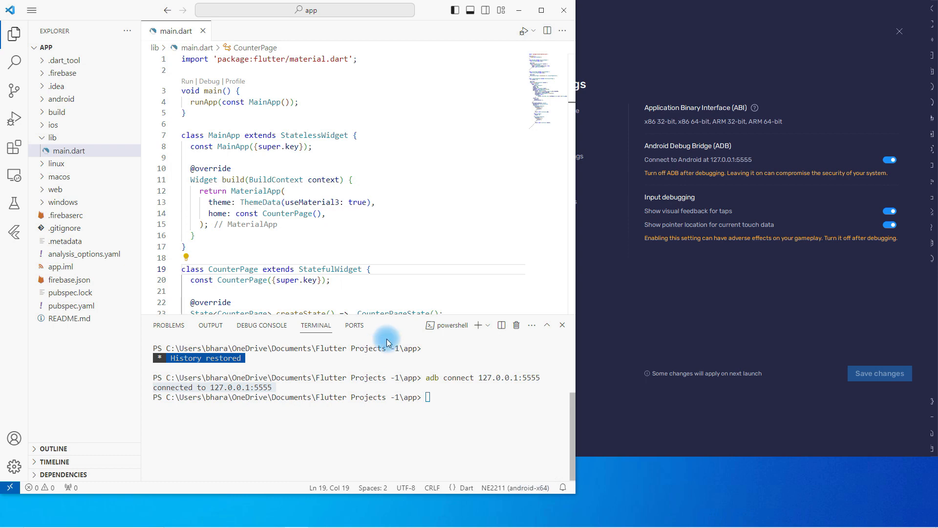
- Start debugging the Flutter app on the selected device
left_click(32, 10)
mouse_move(45, 102)
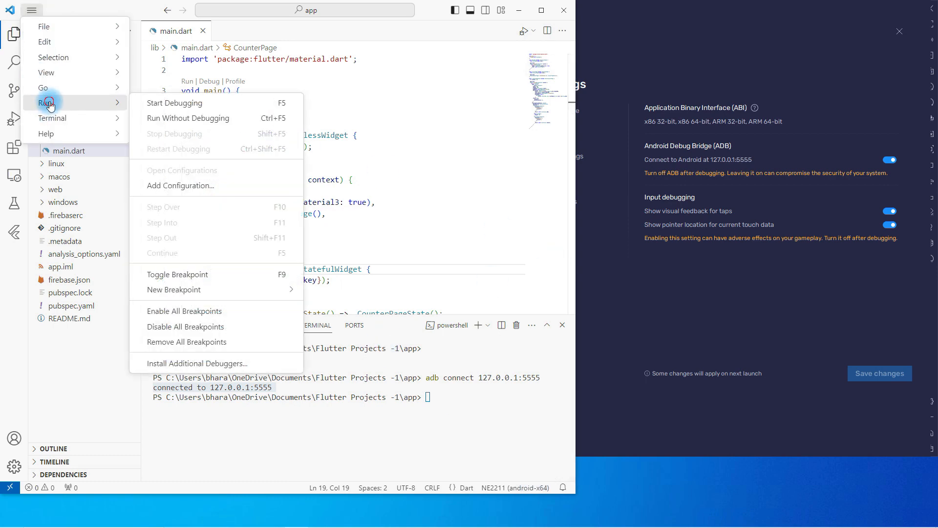
left_click(171, 103)
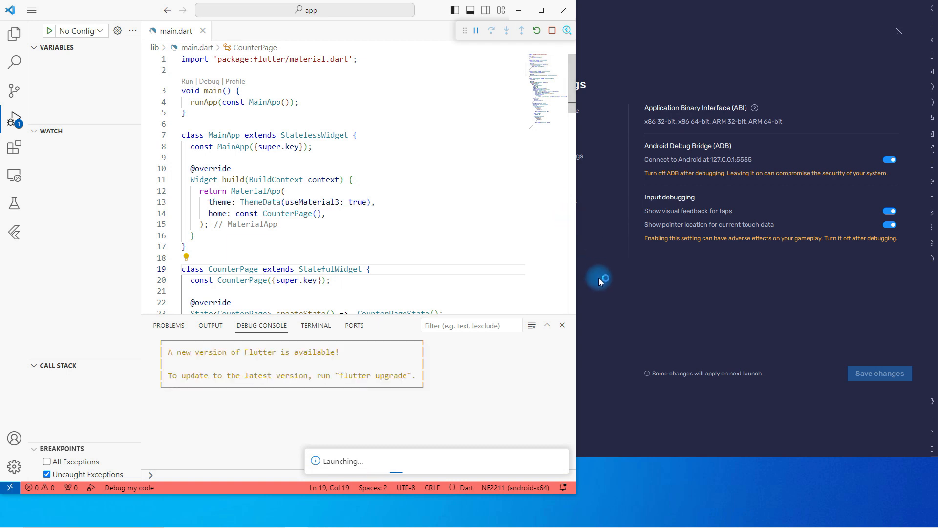
- Close the BlueStacks settings and enlarge the Visual Studio Code window up to the edge of the emulated phone screen
left_click_drag(573, 492, 593, 525)
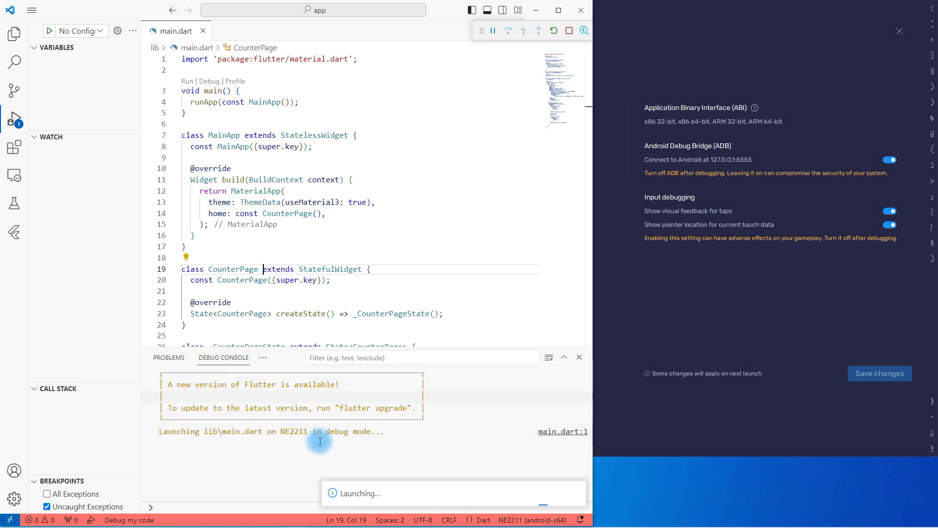
left_click(899, 32)
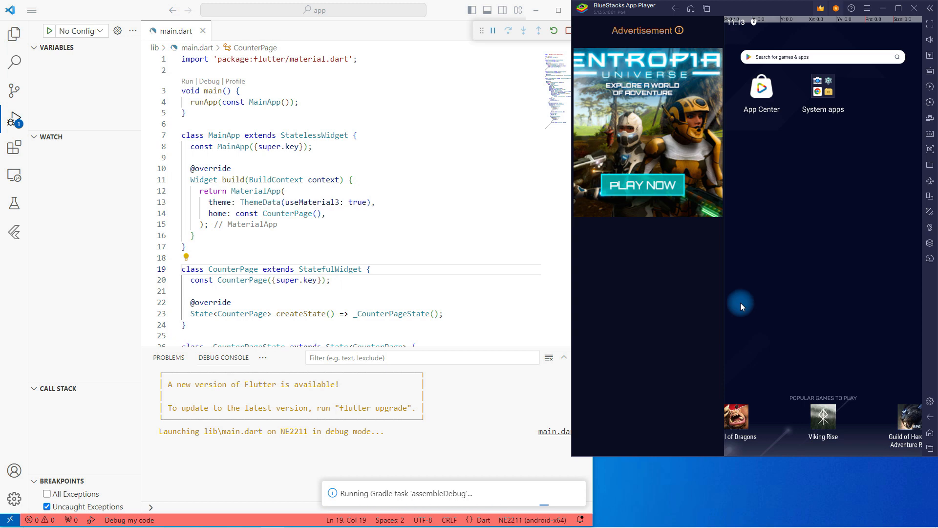
key("End")
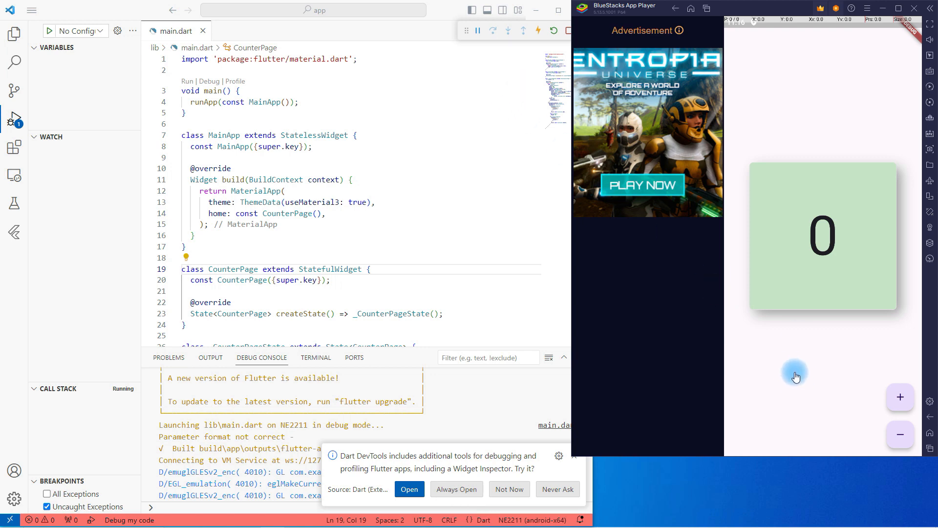
left_click_drag(594, 479, 723, 473)
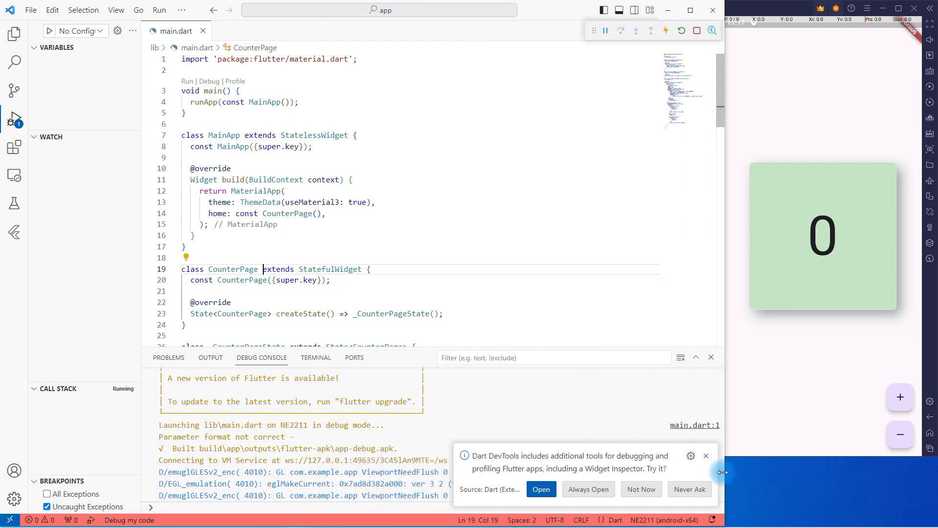
- Test the counter app running in BlueStacks by increasing its count to 2
left_click(901, 397)
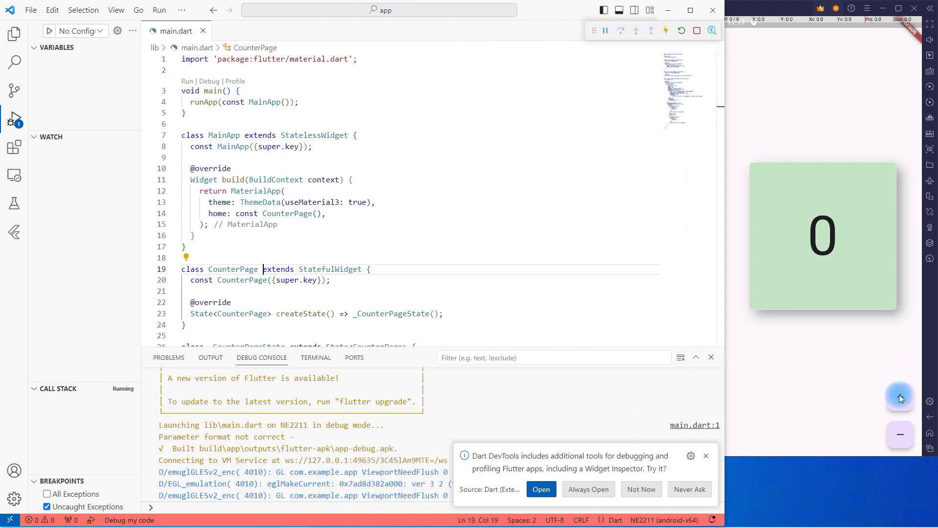
left_click(901, 400)
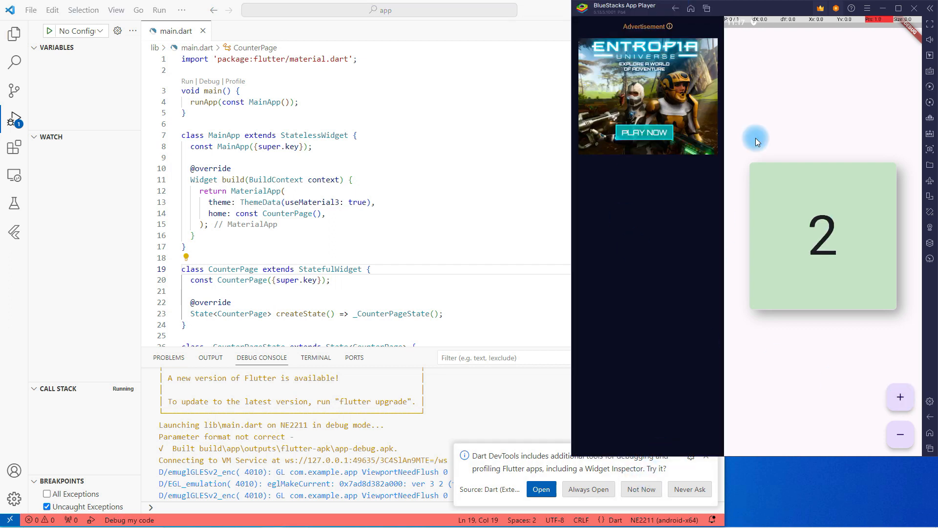
- Disable ads during gameplay in the BlueStacks preferences, save and close the settings, and place the player window beside the code editor
left_click_drag(761, 7, 716, 16)
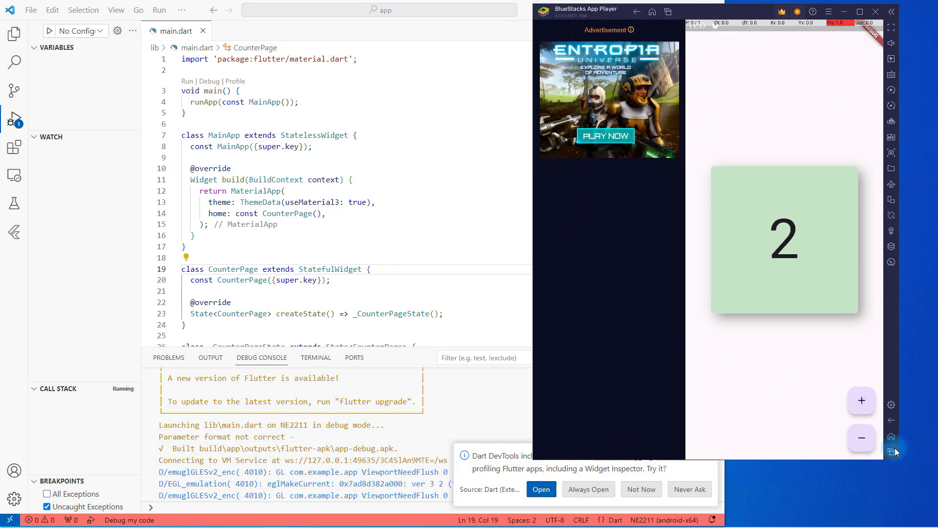
left_click(893, 407)
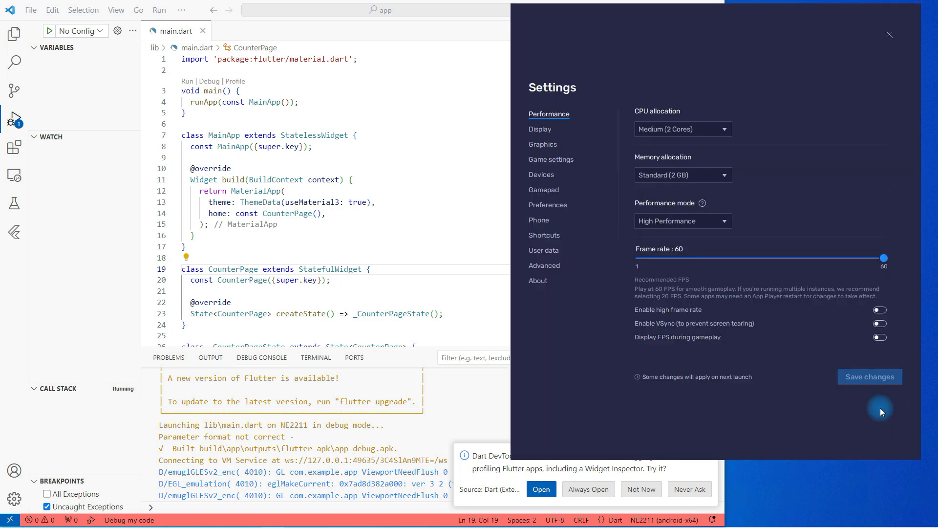
left_click(562, 205)
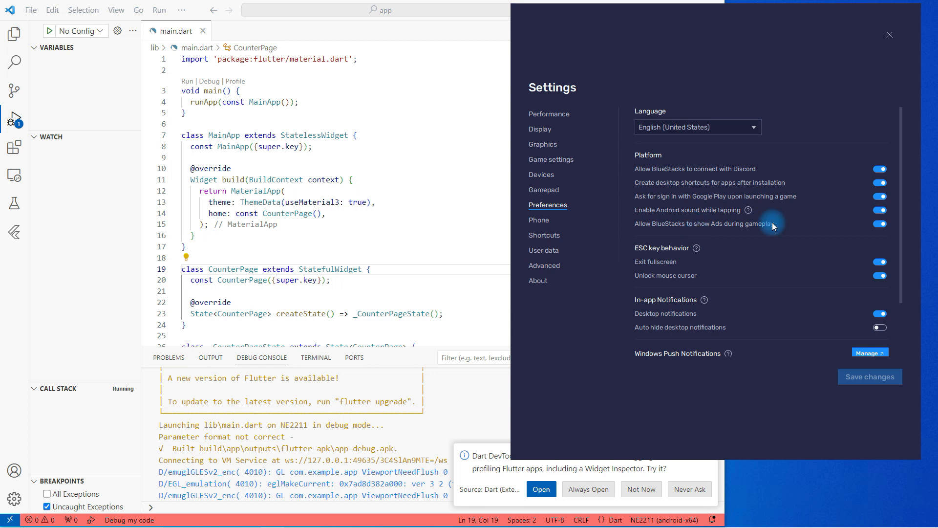
left_click(882, 223)
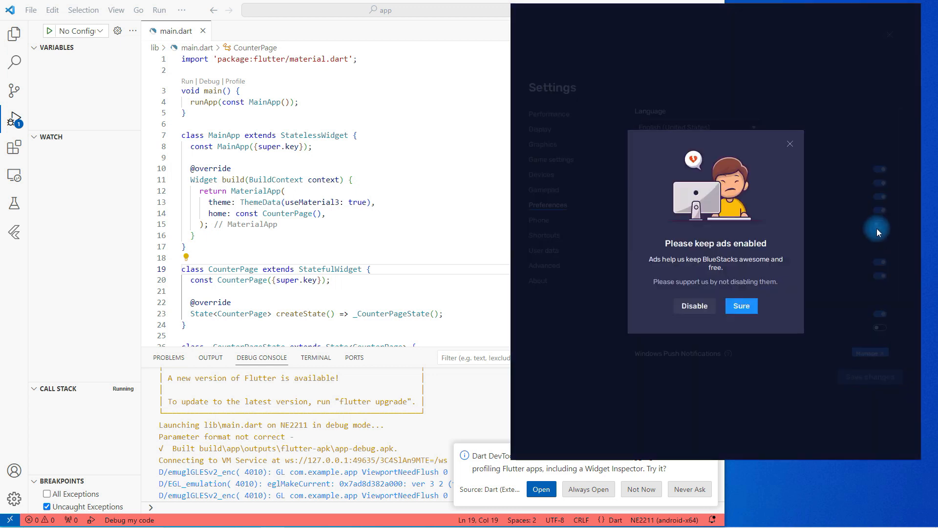
left_click(731, 306)
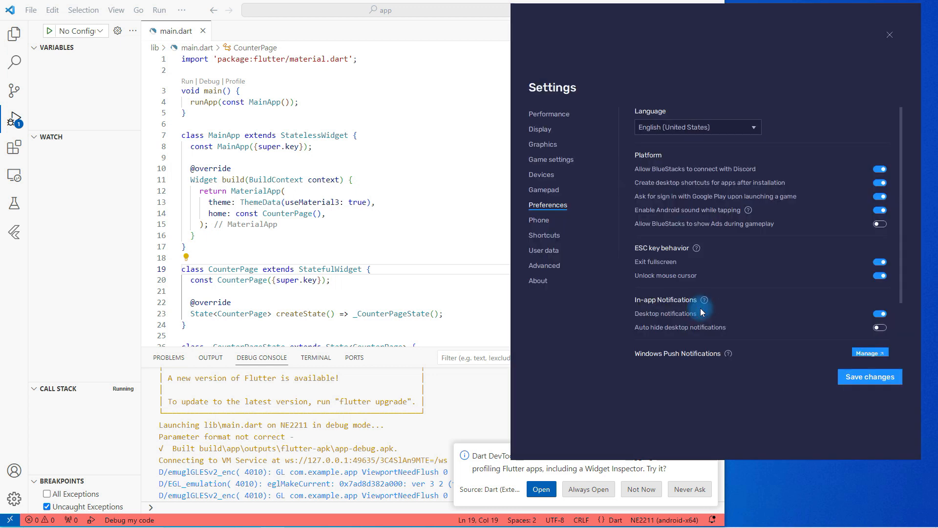
left_click(870, 381)
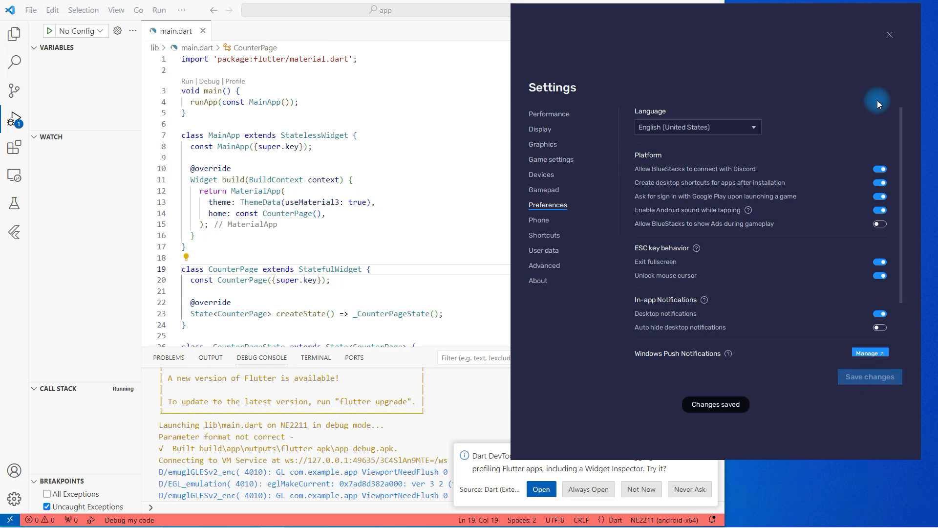
left_click(890, 35)
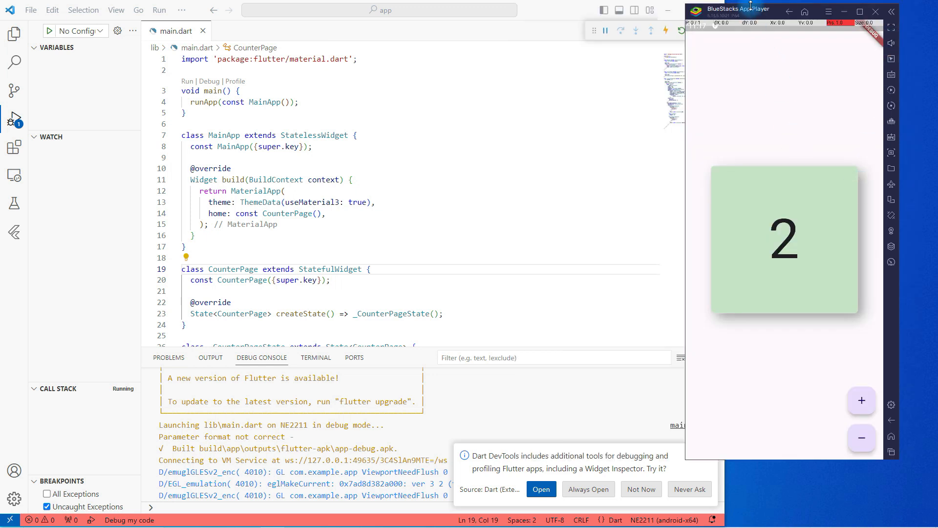
left_click_drag(779, 17, 814, 13)
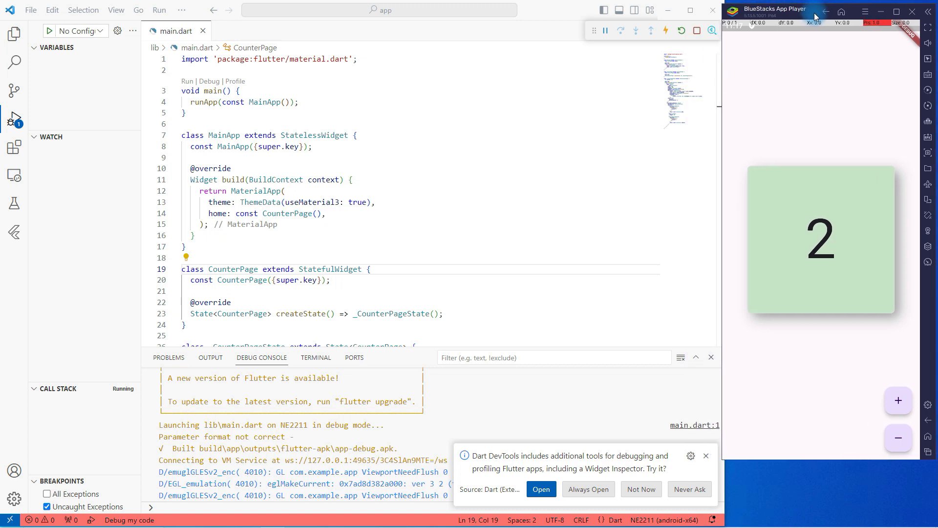